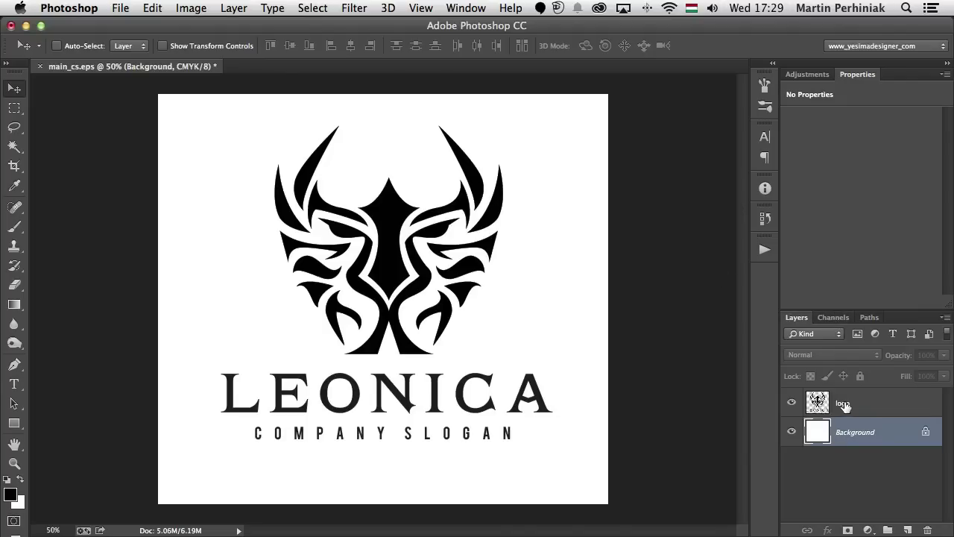
Check the logo's transparency by briefly hiding the Background layer, and view the document's CMYK channels in an enlarged list.
click(791, 434)
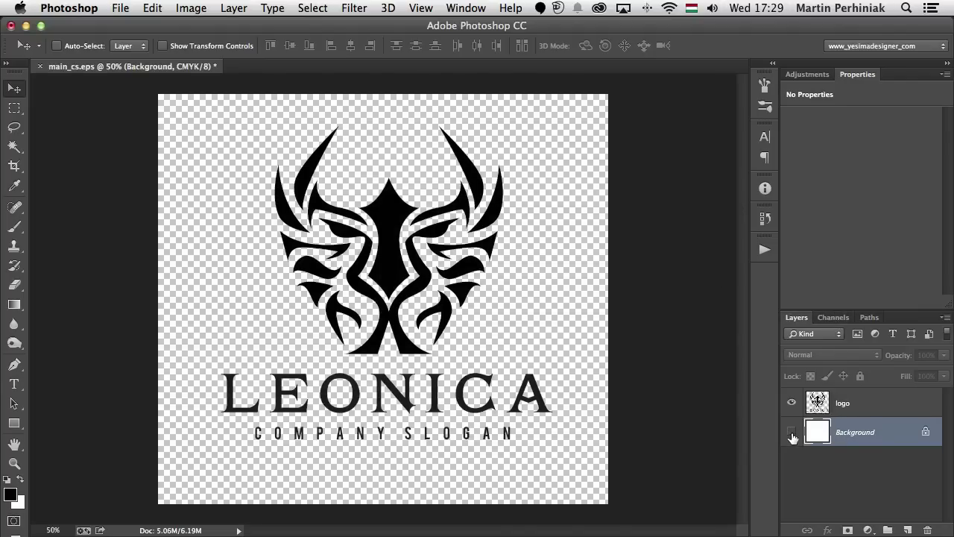
click(792, 433)
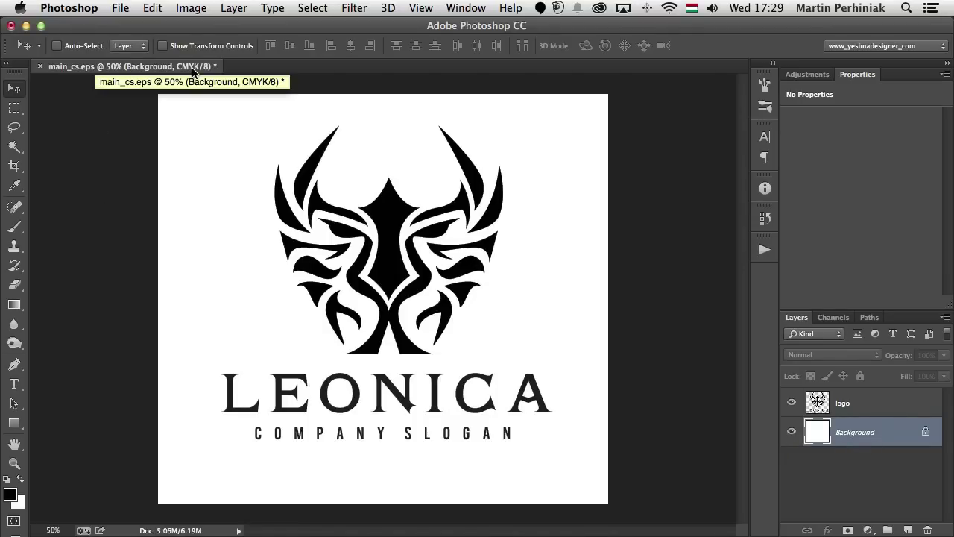
click(833, 317)
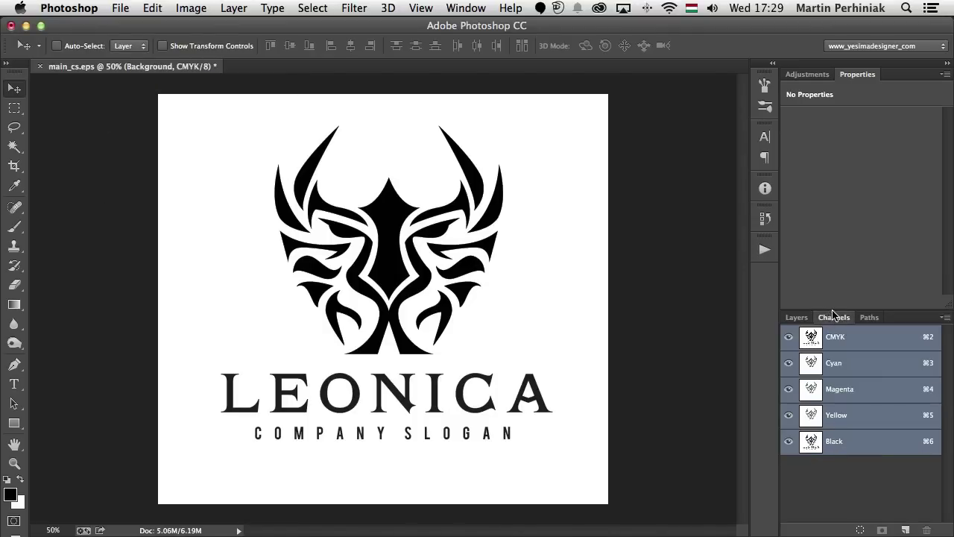
drag(833, 317, 831, 233)
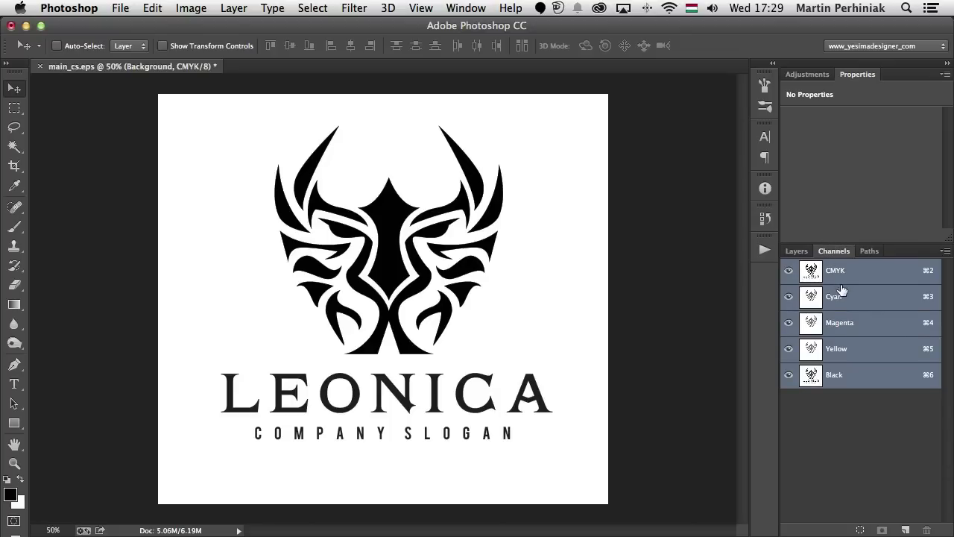
Load the logo layer's shape as a selection and start a new spot channel from it.
click(794, 251)
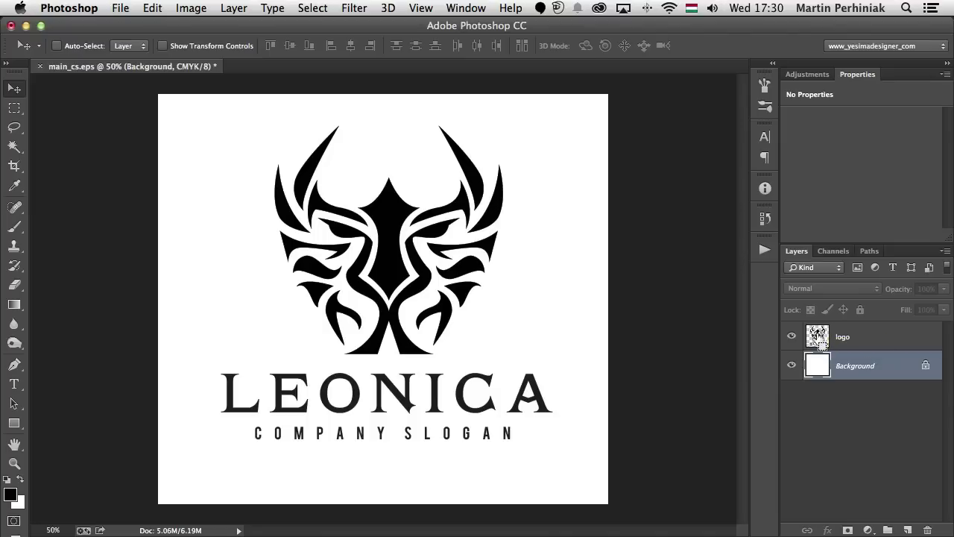
super+click(818, 337)
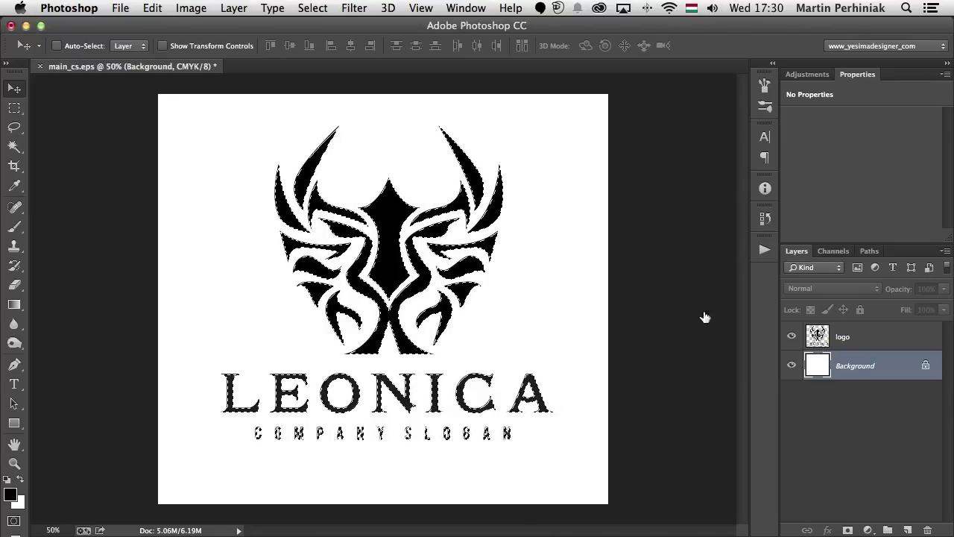
click(842, 251)
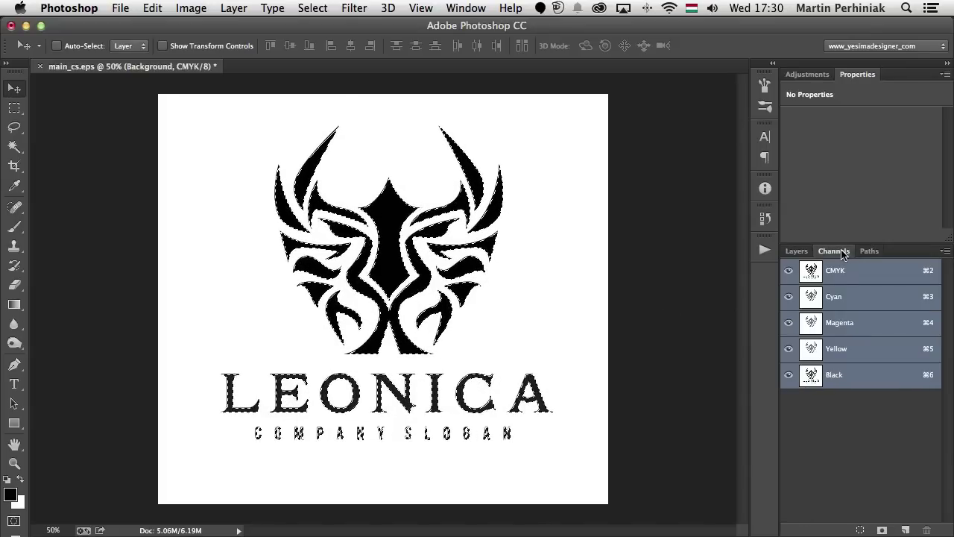
click(945, 252)
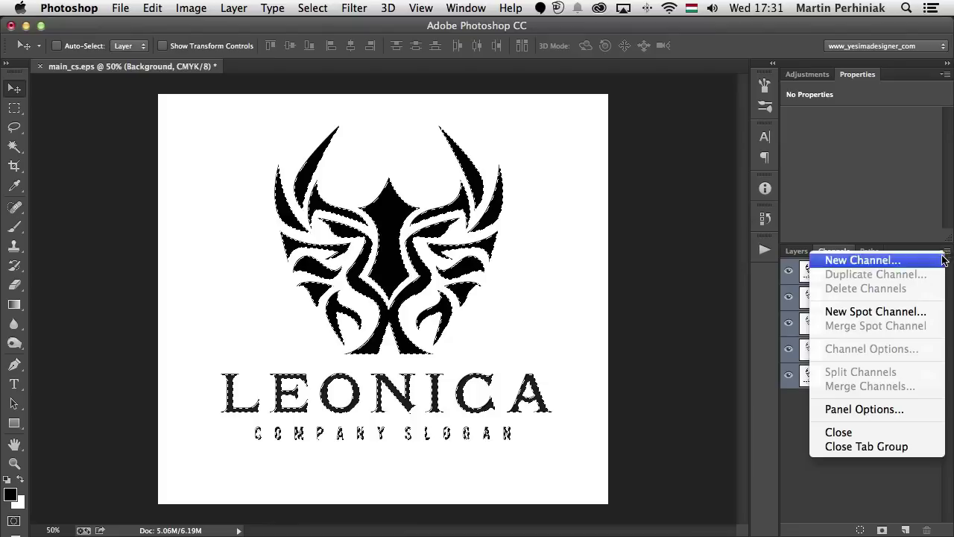
click(885, 314)
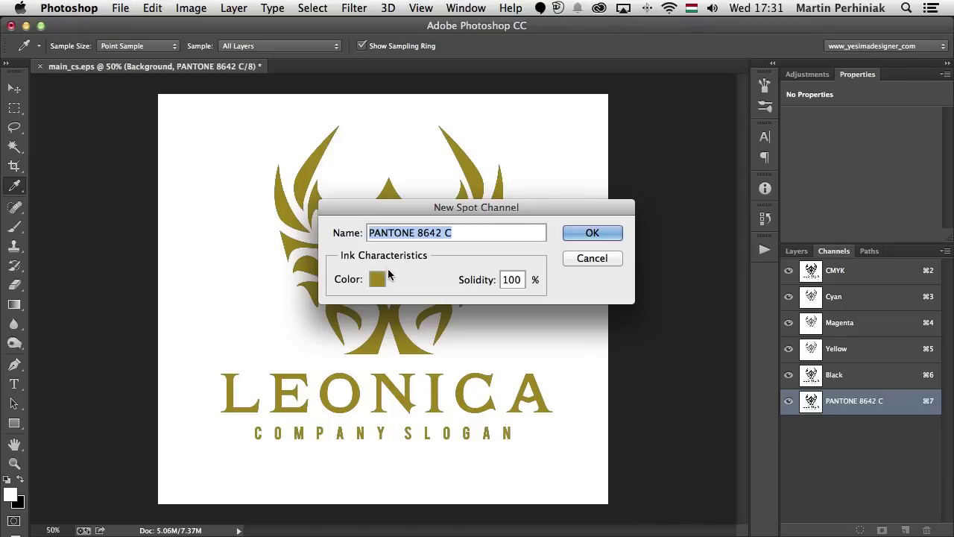
Set the spot ink to PANTONE 875 C from the PANTONE+ Metallic Coated color book.
click(377, 280)
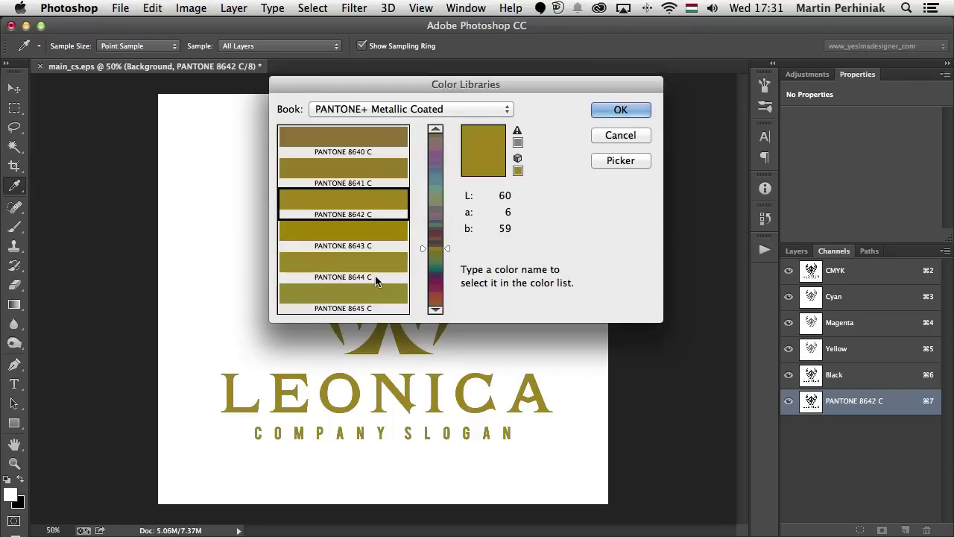
click(399, 112)
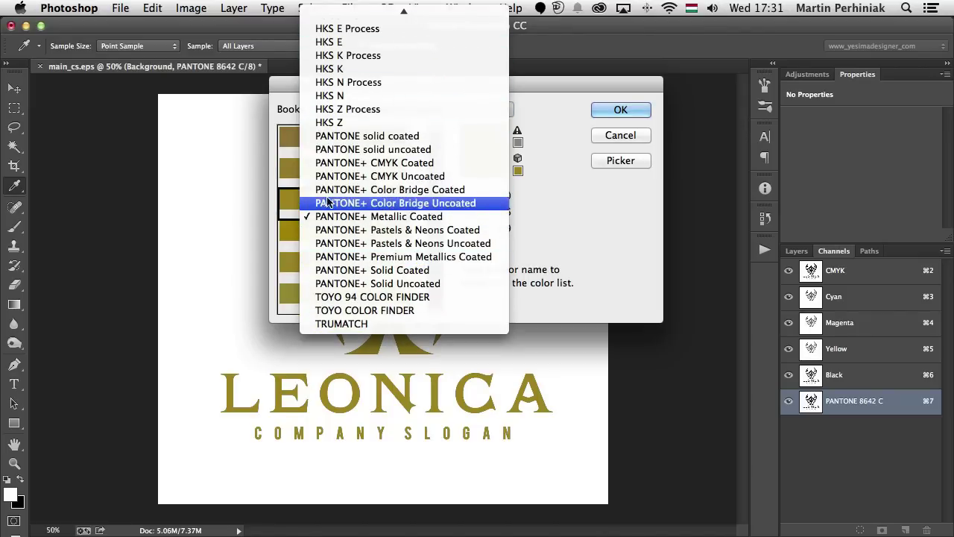
click(384, 217)
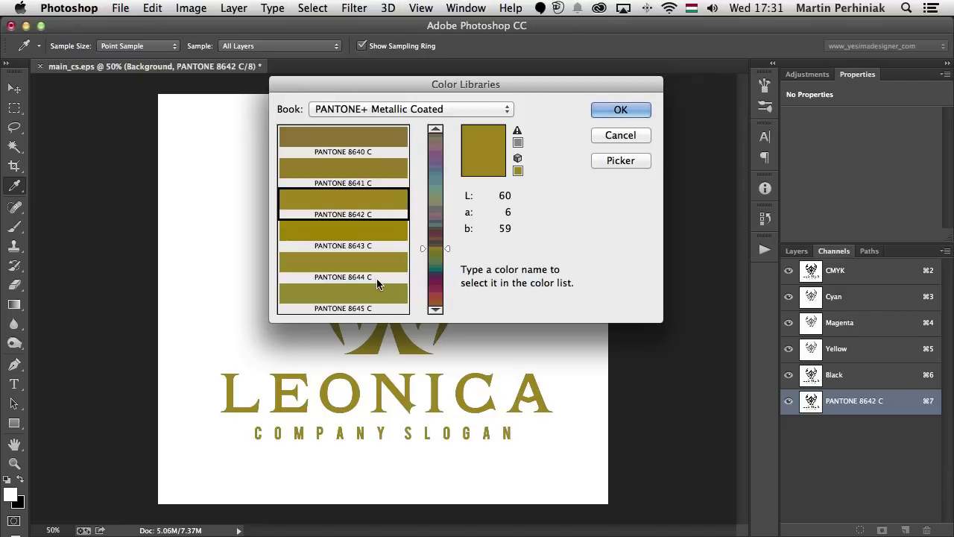
text(871875)
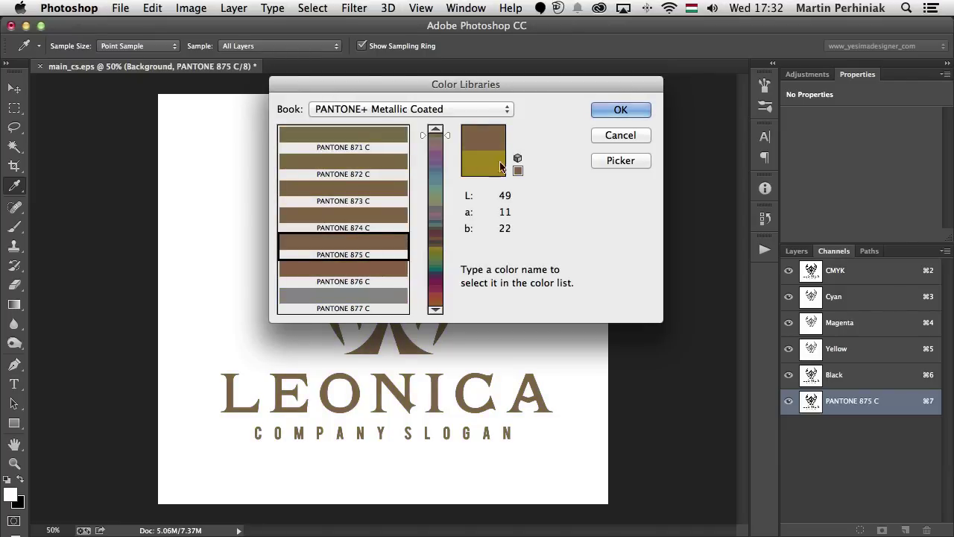
Choose PANTONE 8642 C from the PANTONE+ Metallic Coated book as the spot color and accept it.
drag(413, 85, 592, 109)
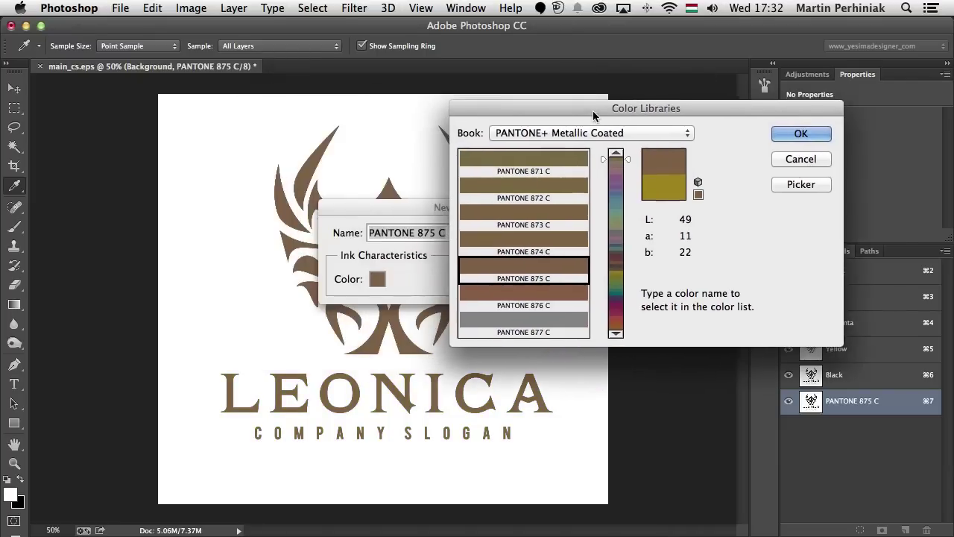
click(619, 272)
click(543, 228)
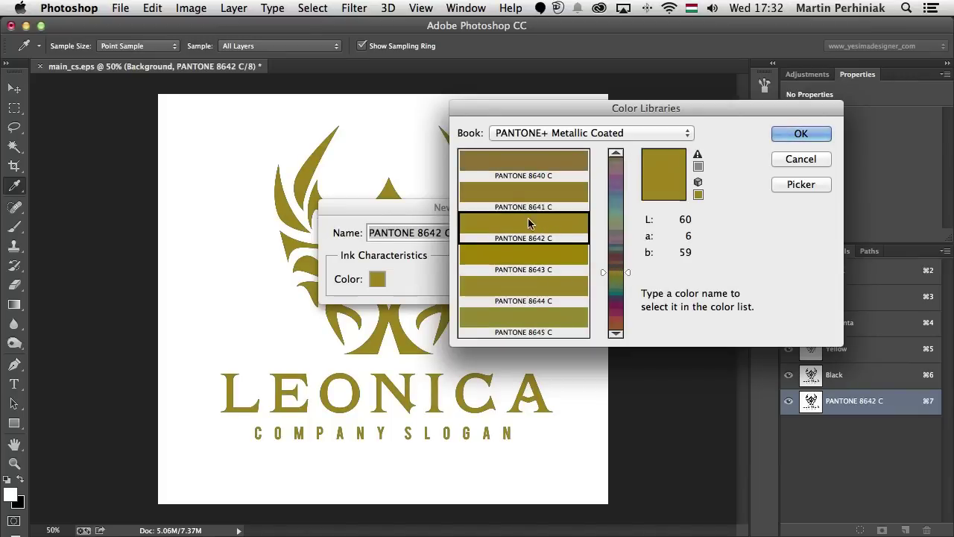
click(795, 133)
Preview the spot ink at 0% solidity, set it back to 100%, and create the spot channel.
drag(441, 205, 538, 120)
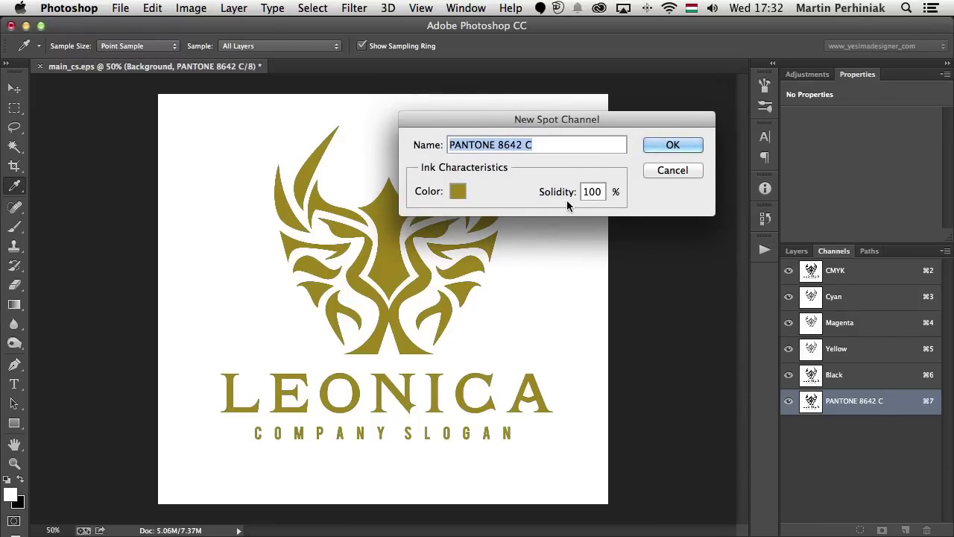
drag(561, 195, 462, 191)
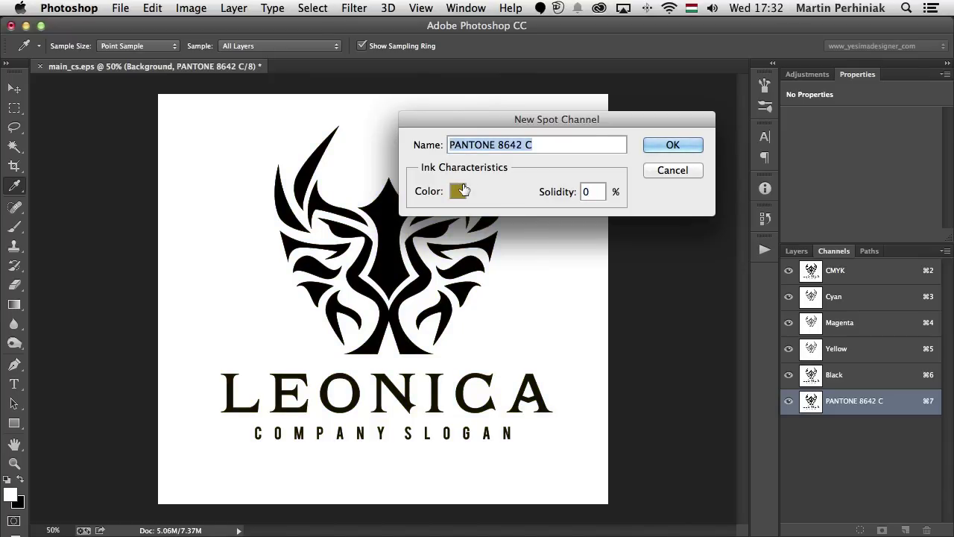
drag(548, 191, 720, 181)
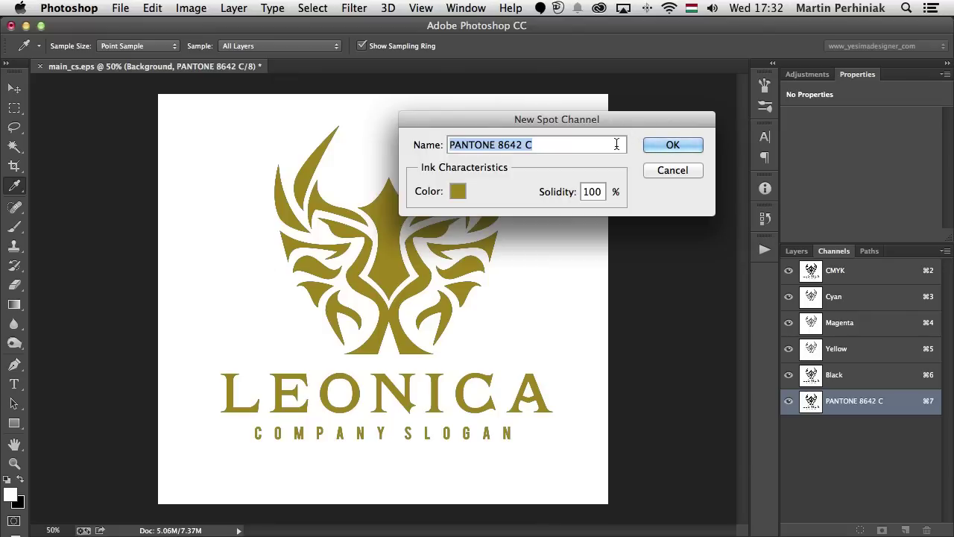
click(669, 145)
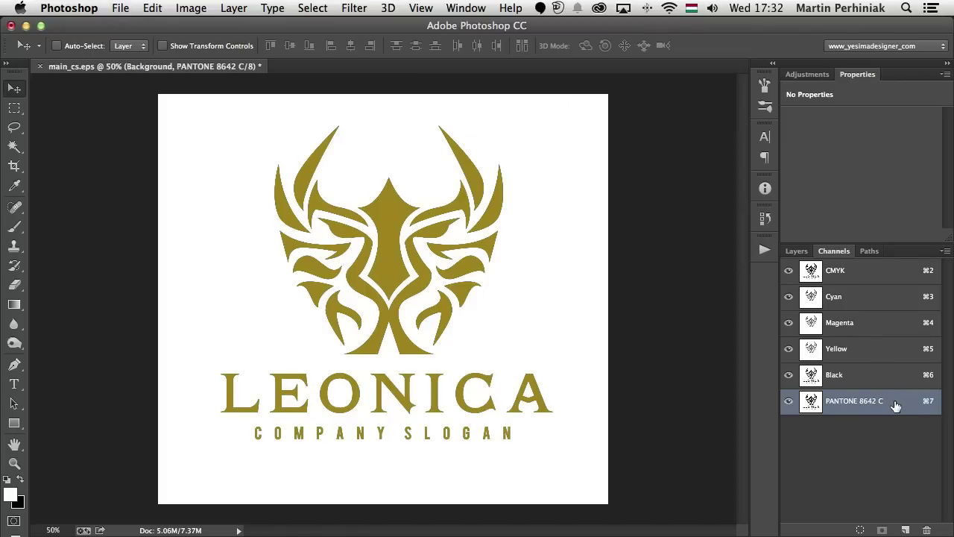
right_click(812, 403)
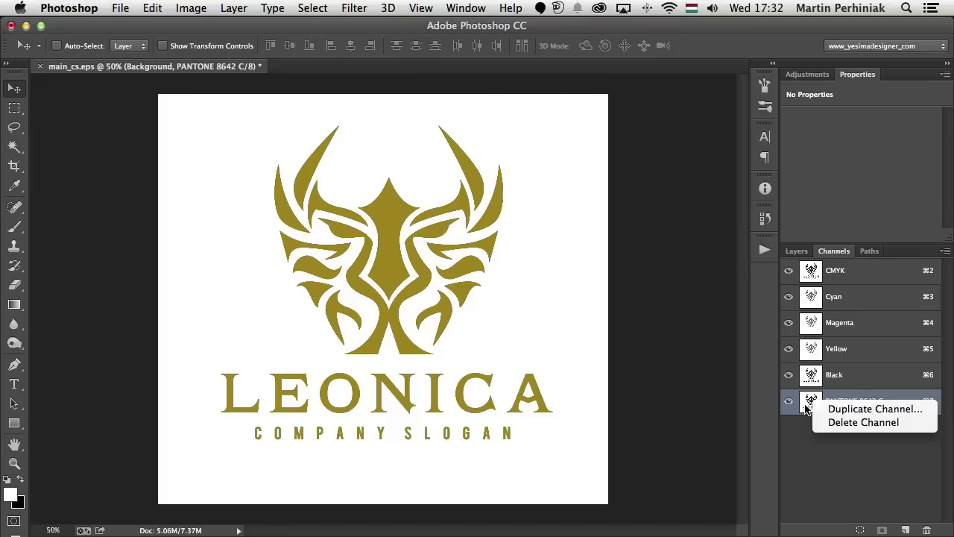
click(803, 419)
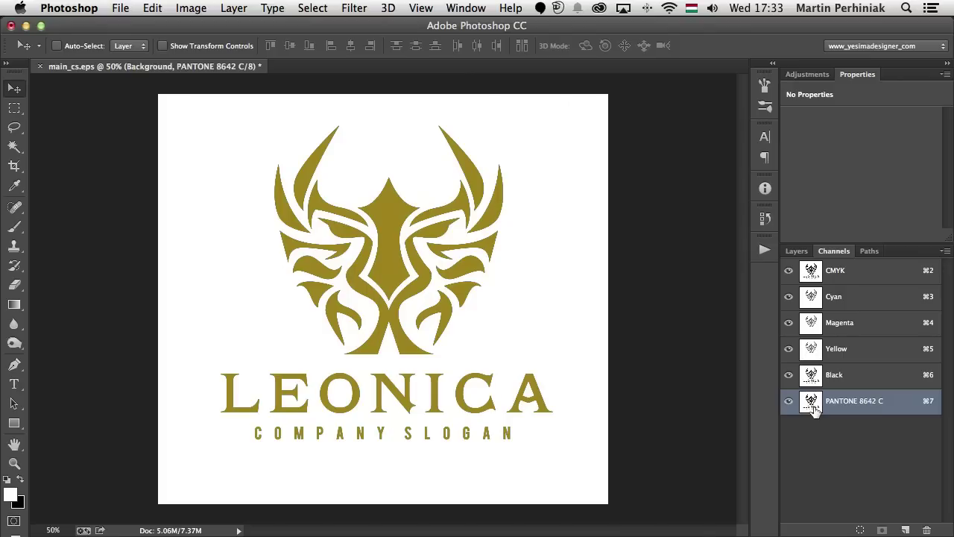
Brush white, and after that black, at 98% opacity over the middle of the lion emblem in the PANTONE 8642 C channel.
key(b)
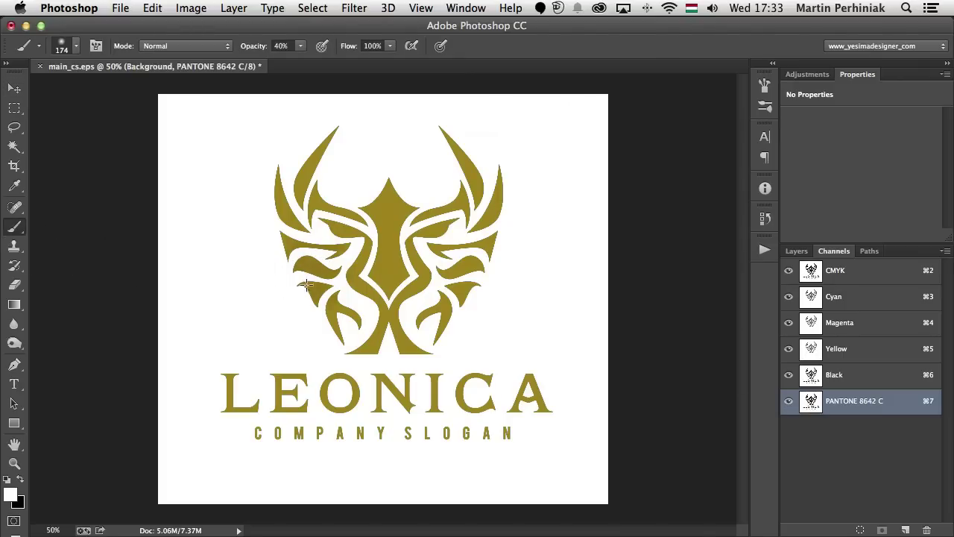
drag(254, 48, 296, 49)
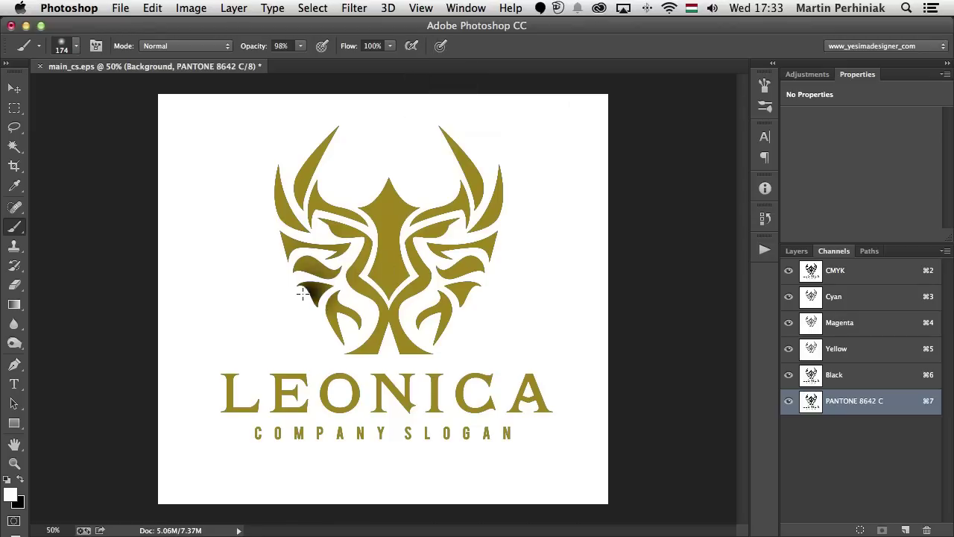
mouse_move(313, 287)
mouse_down()
mouse_move(497, 271)
mouse_move(481, 250)
mouse_move(462, 289)
mouse_up()
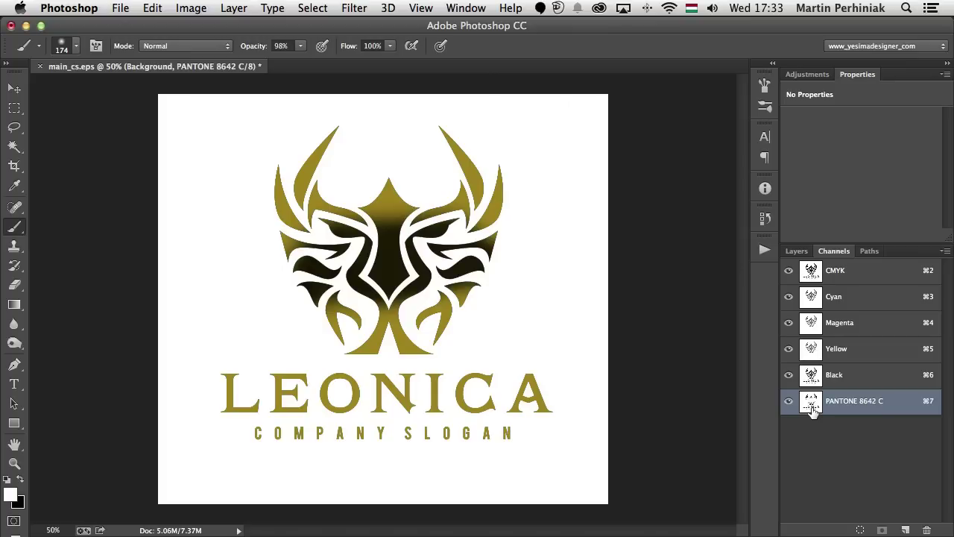
click(7, 478)
mouse_move(394, 214)
mouse_down()
mouse_move(486, 252)
mouse_move(503, 278)
mouse_move(299, 272)
mouse_move(477, 259)
mouse_move(385, 319)
mouse_move(389, 296)
mouse_move(417, 293)
mouse_up()
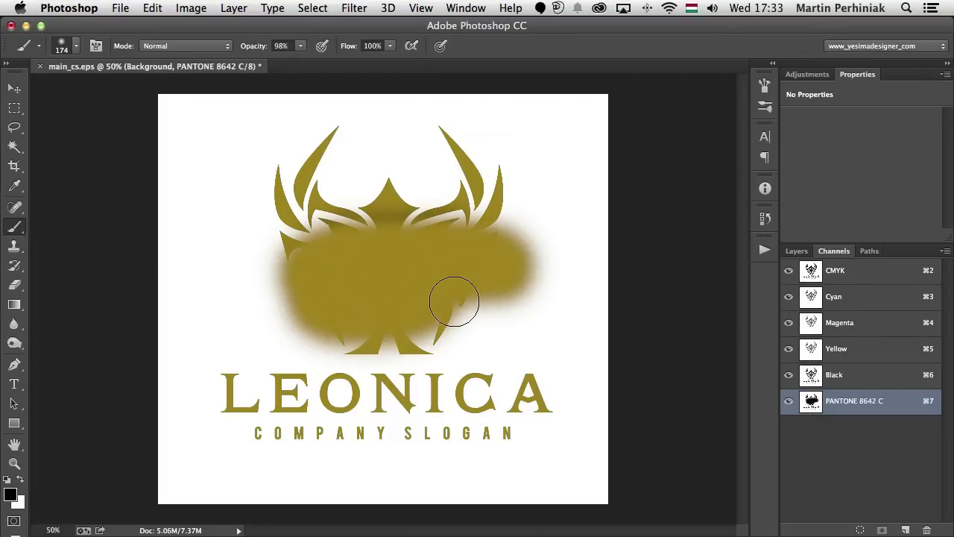
Brush mid grey over the emblem in the spot channel, and undo all the test strokes.
click(9, 494)
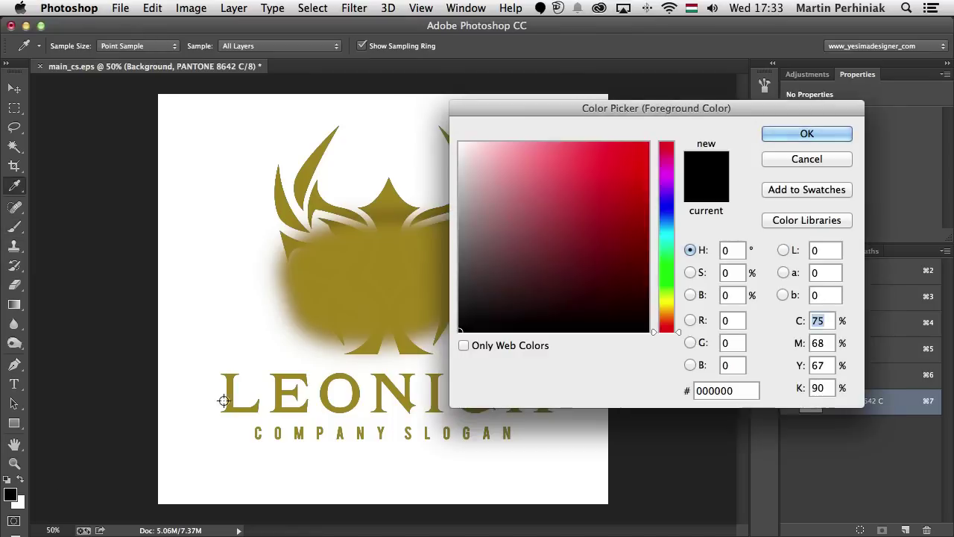
click(455, 234)
click(790, 139)
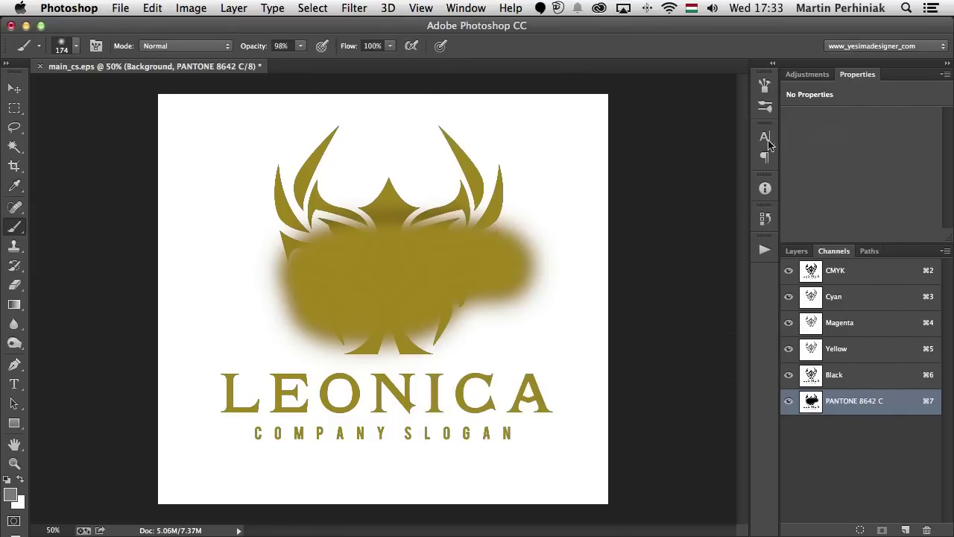
drag(425, 250, 384, 282)
mouse_move(350, 329)
mouse_down()
mouse_move(352, 261)
mouse_move(309, 320)
mouse_move(304, 292)
mouse_move(414, 248)
mouse_move(453, 322)
mouse_move(503, 241)
mouse_move(518, 307)
mouse_up()
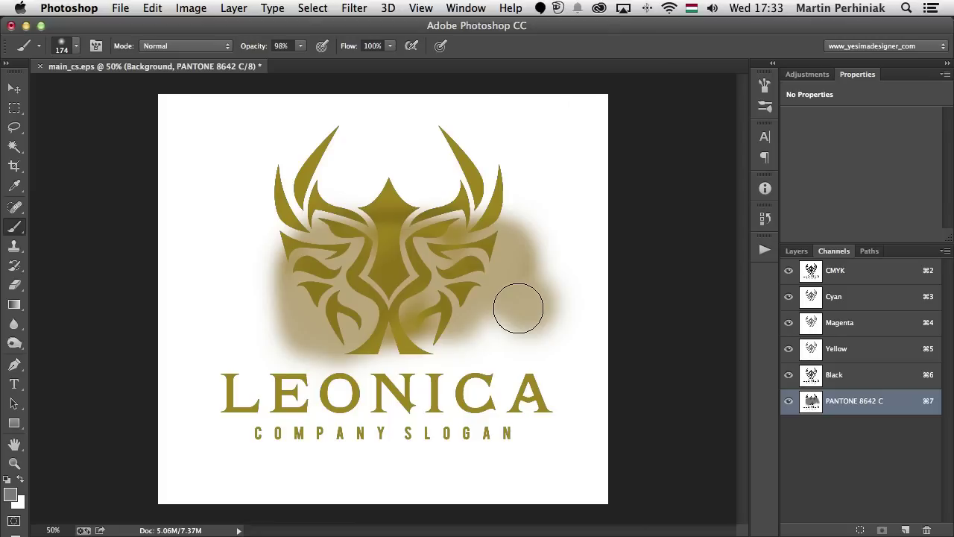
key(super+z)
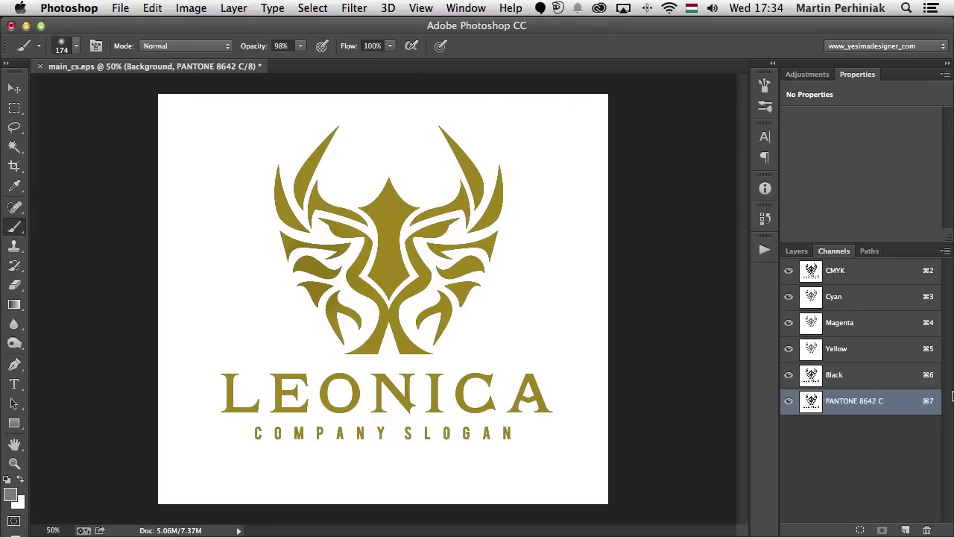
Delete the Cyan, Magenta, Yellow and Black channels, keeping only the PANTONE 8642 C spot channel, and show the document's layers.
click(865, 380)
shift+click(853, 299)
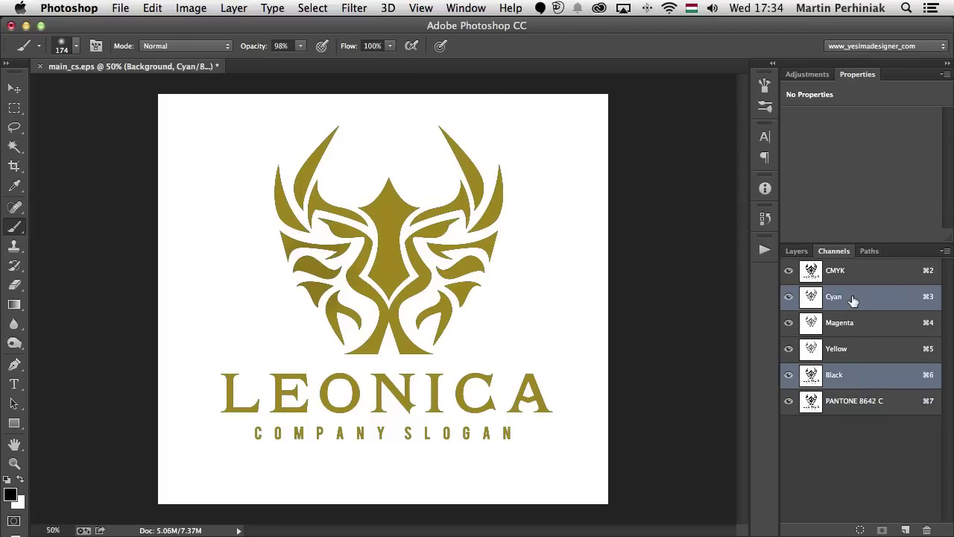
shift+click(861, 328)
shift+click(863, 355)
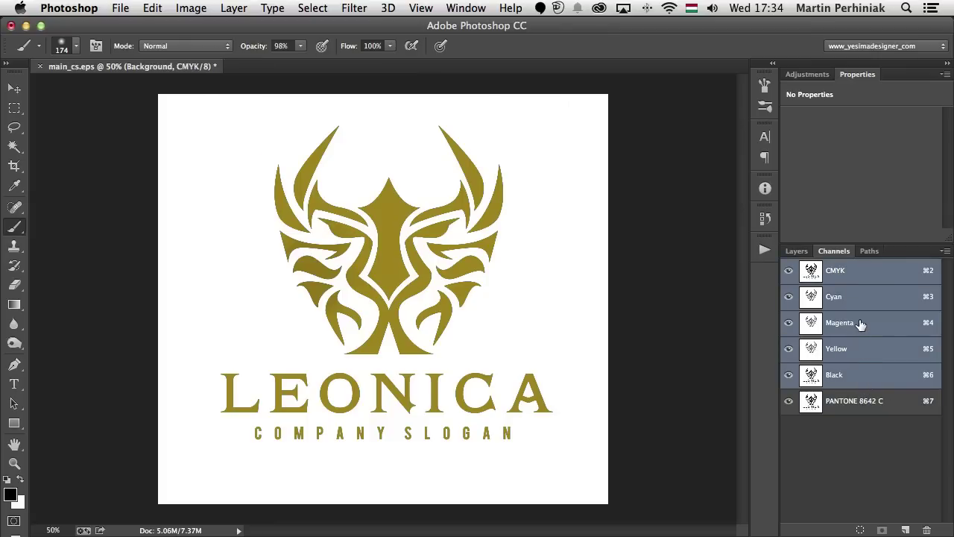
click(926, 530)
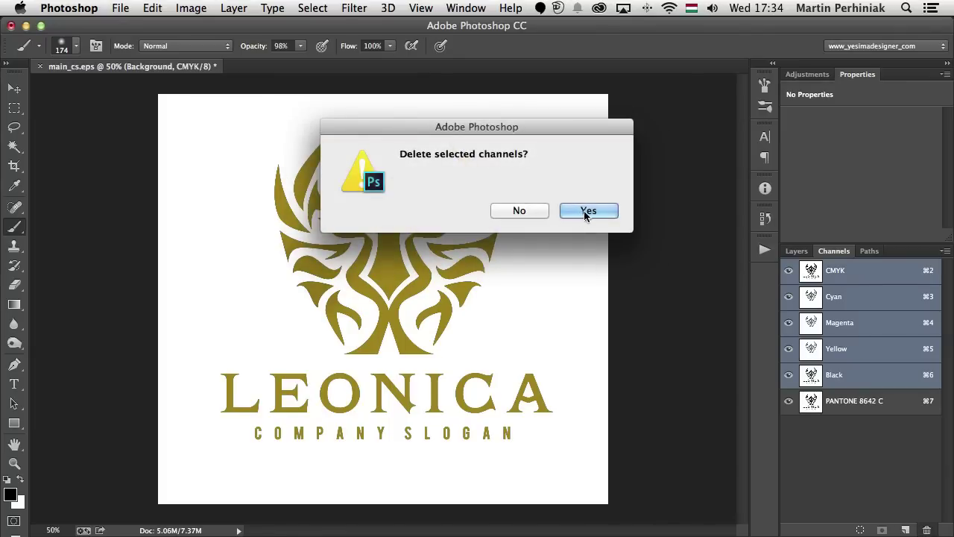
click(588, 211)
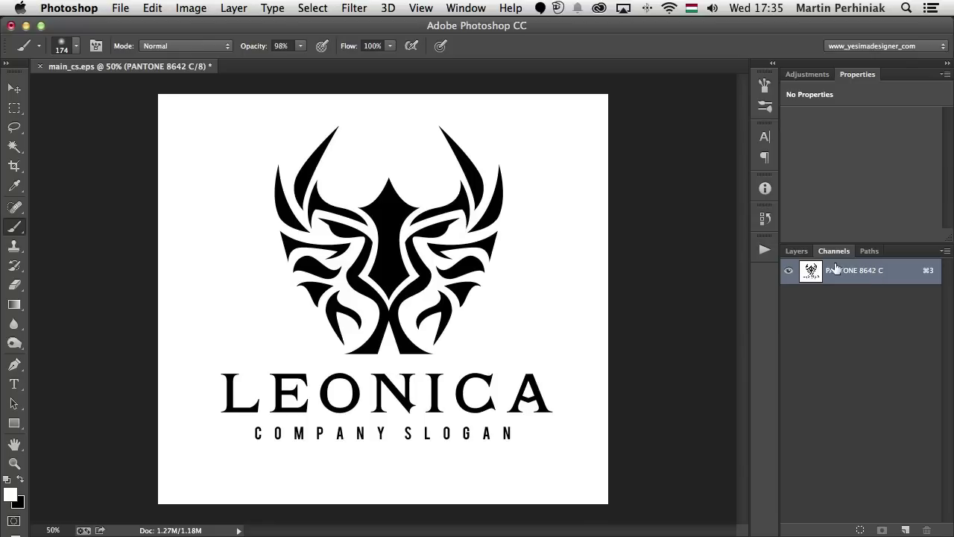
click(796, 251)
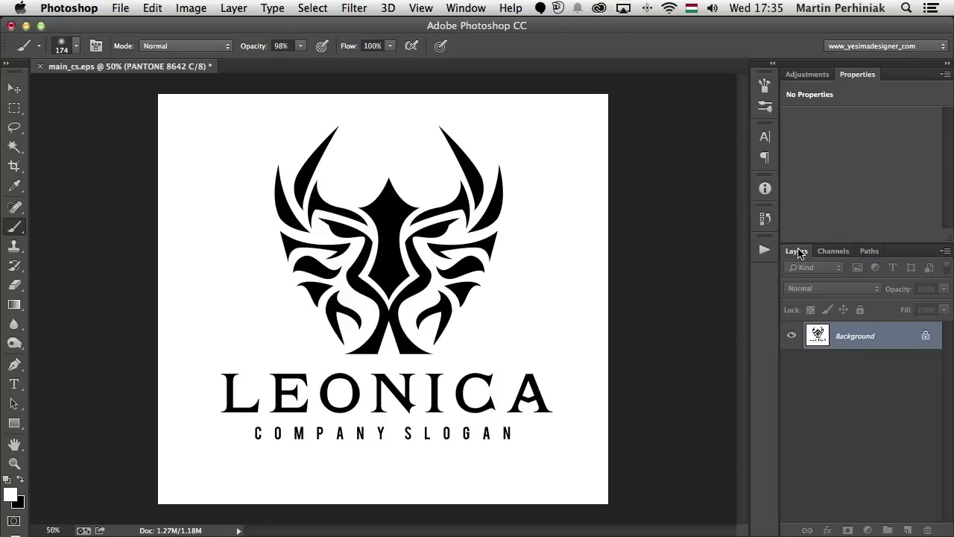
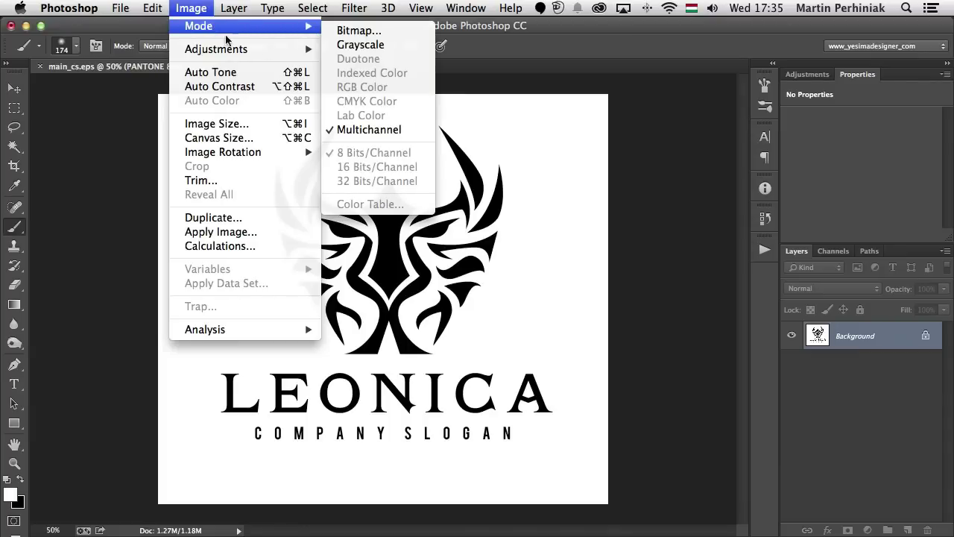
Select all the black artwork in the PANTONE 8642 C channel using the Magic Wand with a tolerance of 26.
click(366, 131)
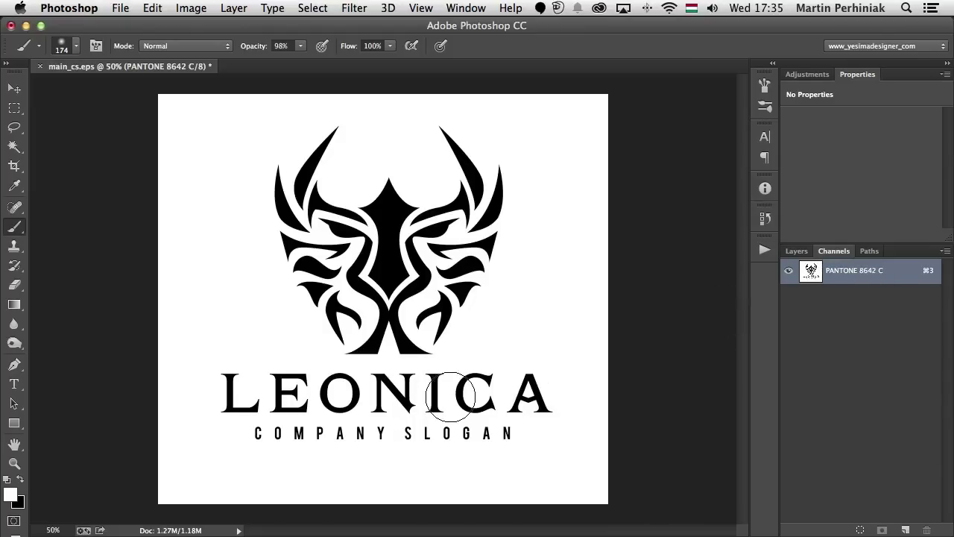
key(w)
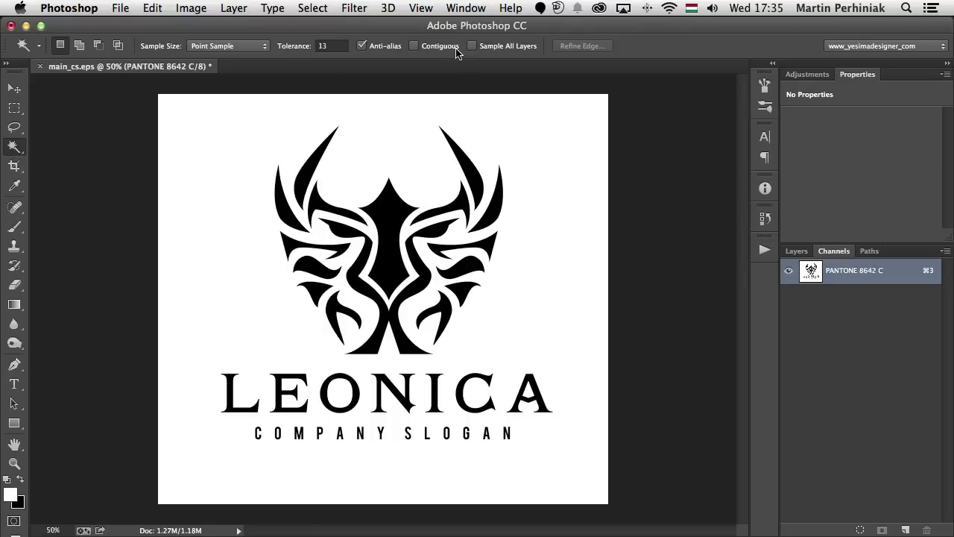
drag(301, 47, 313, 46)
click(230, 406)
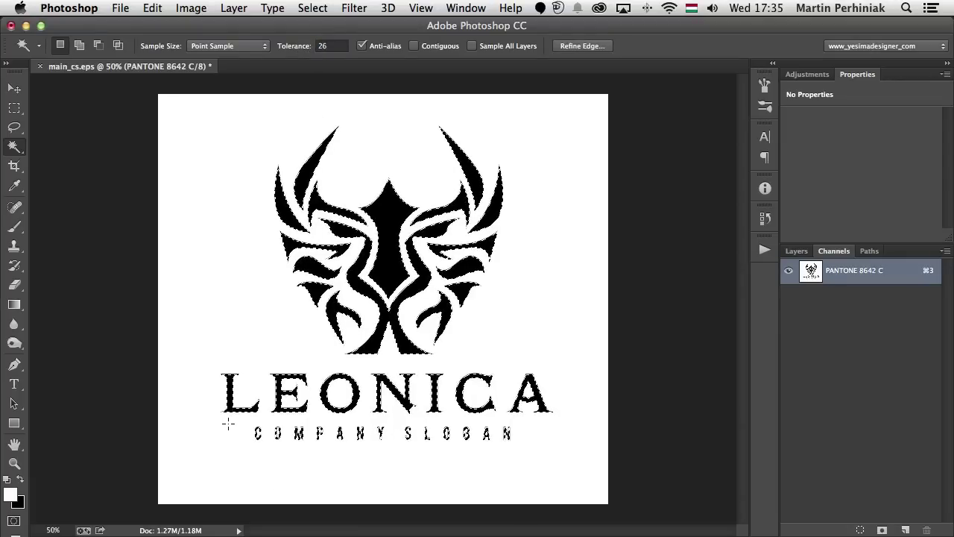
Restrict the selection to the LEONICA name and COMPANY SLOGAN text by intersecting it with a rectangular marquee.
click(15, 108)
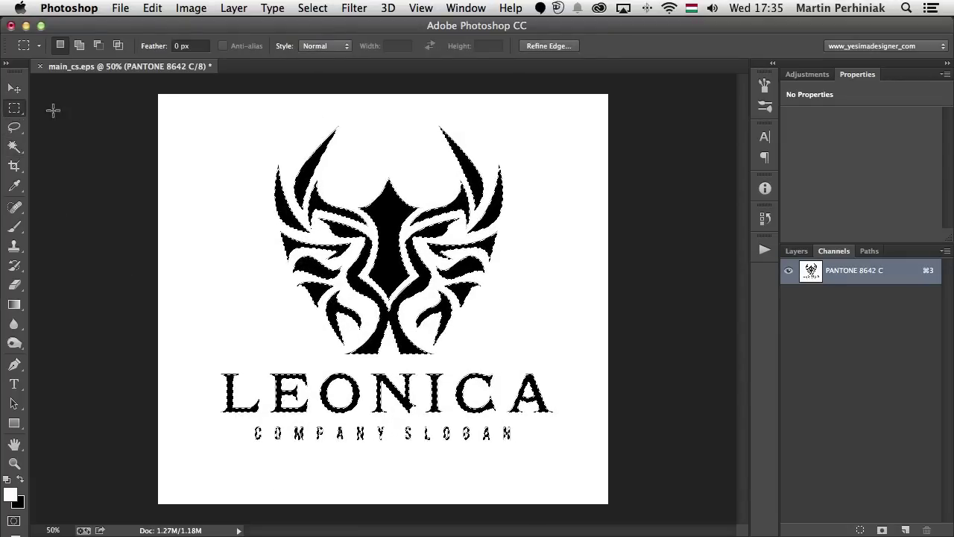
key(shift+alt)
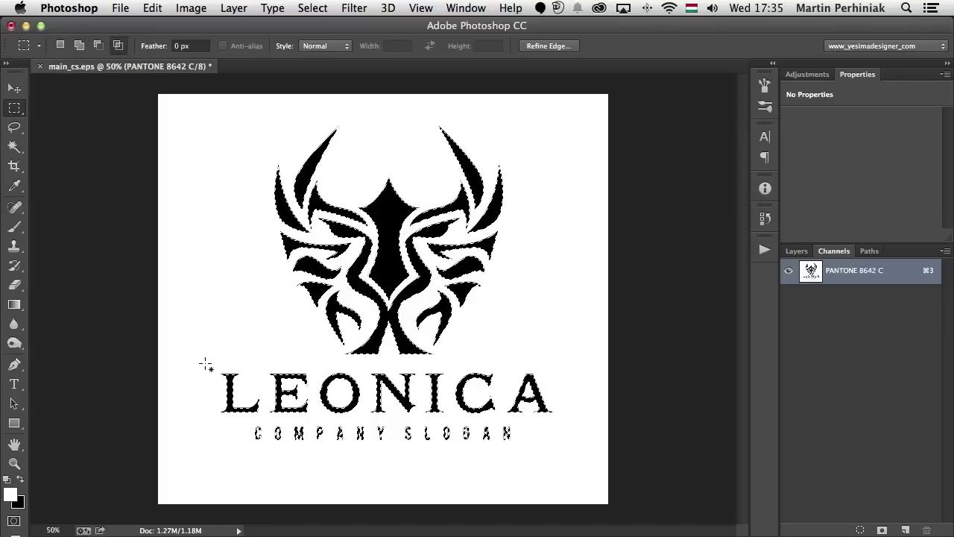
drag(206, 364, 565, 450)
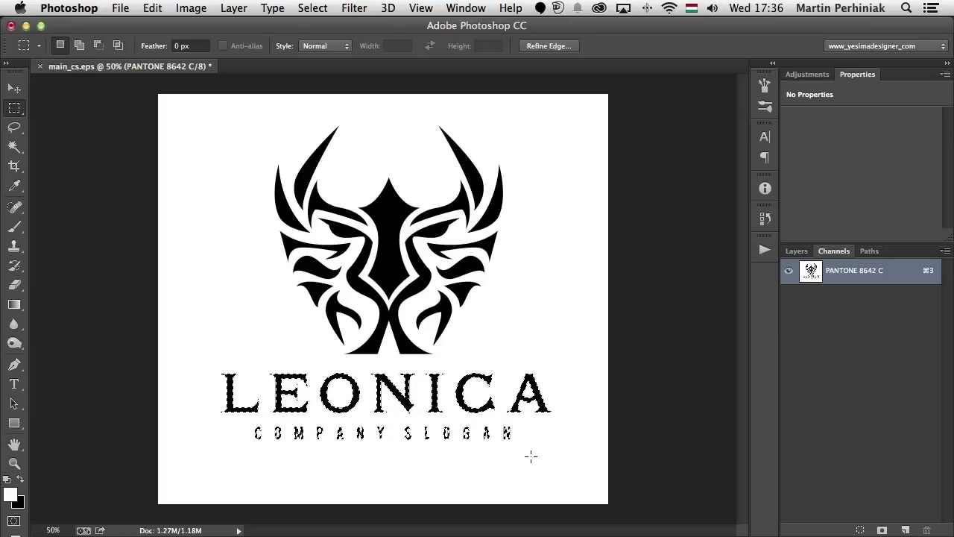
Create a new spot channel from the selected text using PANTONE 8400 C from the PANTONE+ Metallic Coated book at 100% solidity.
click(944, 250)
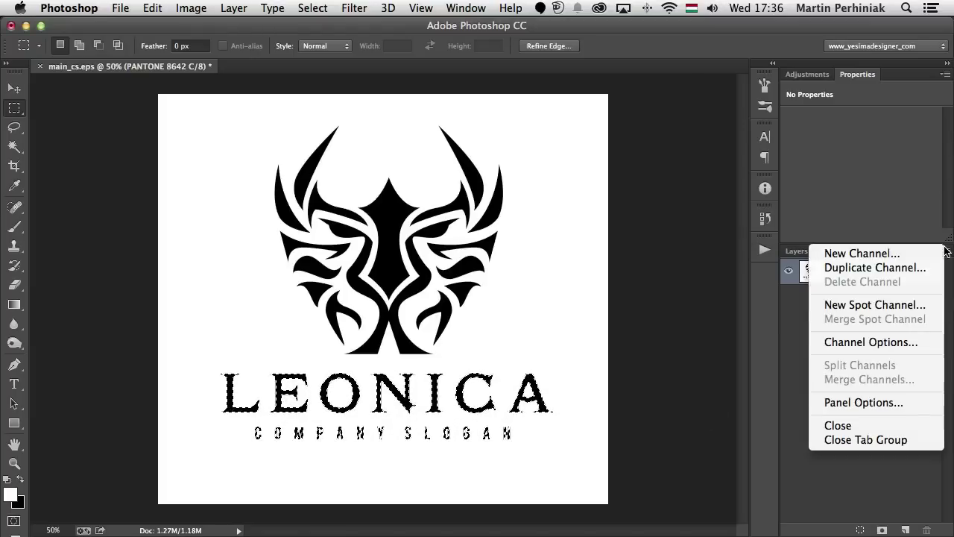
click(884, 305)
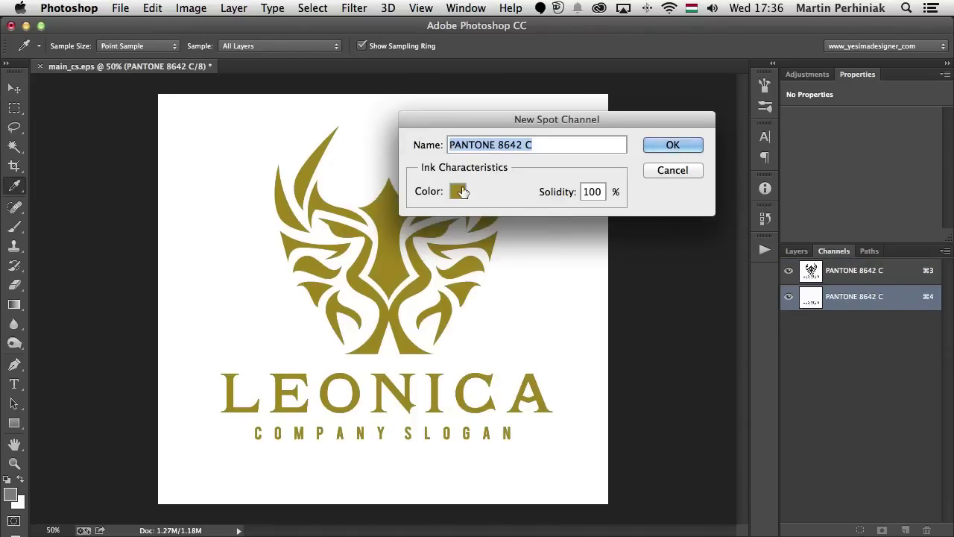
click(462, 192)
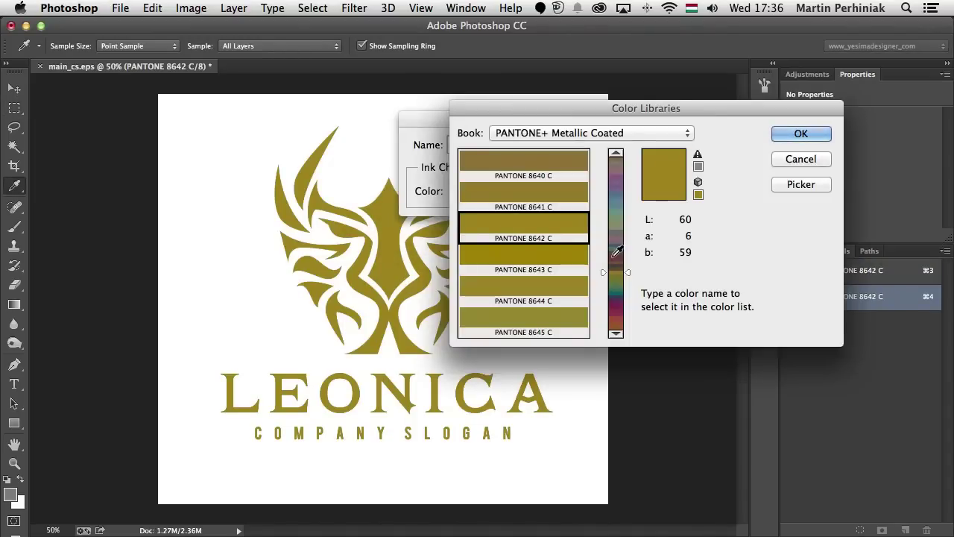
click(582, 133)
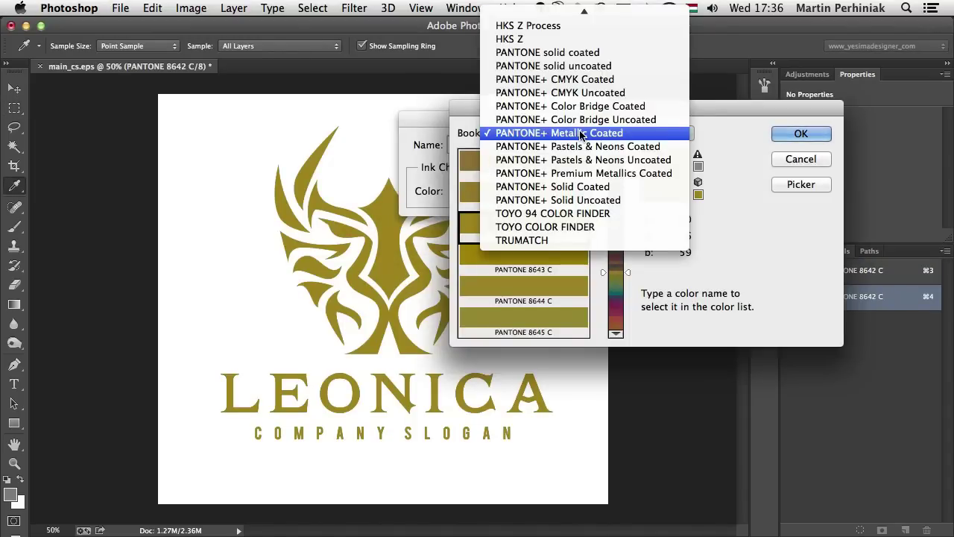
click(583, 134)
click(619, 231)
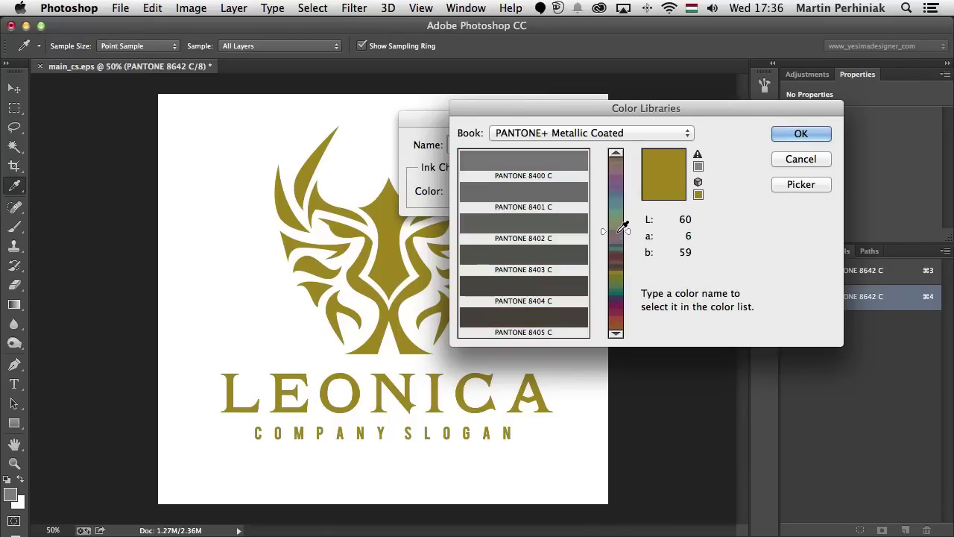
click(545, 165)
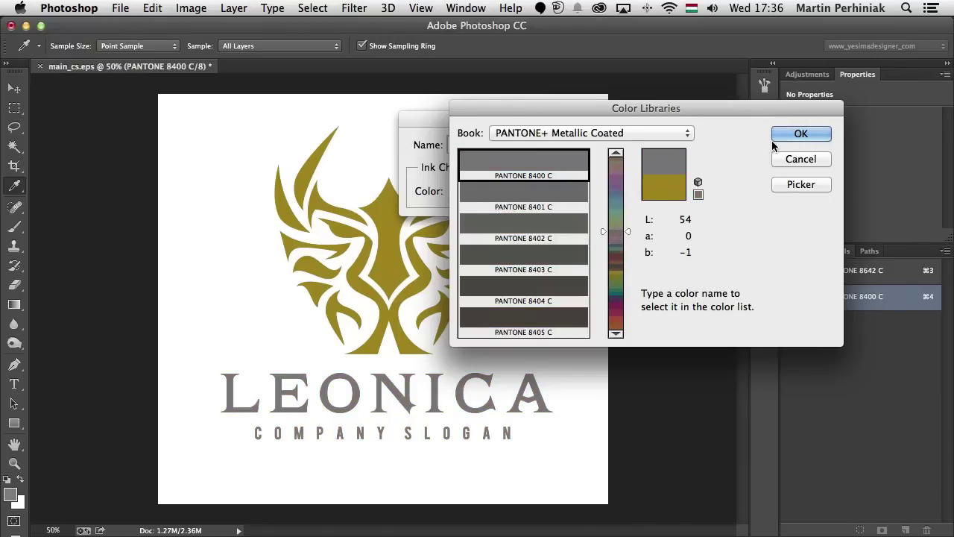
click(796, 135)
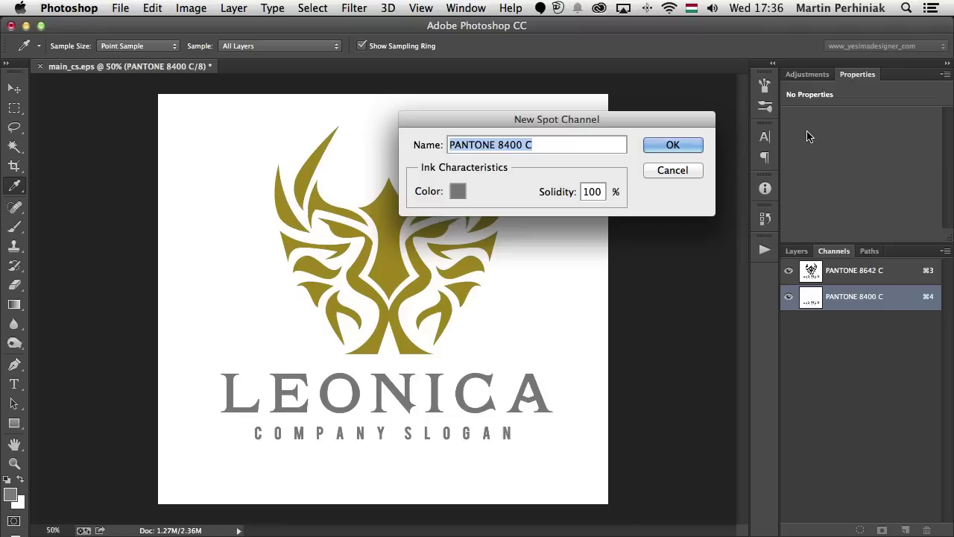
click(682, 140)
key(m)
Compare the two spot channels by toggling their visibility, and check the document's color mode.
click(844, 272)
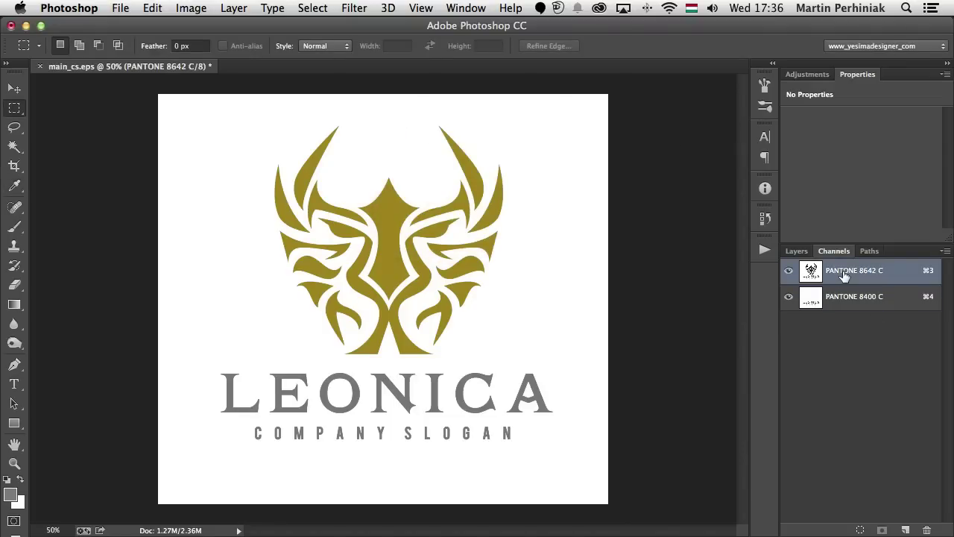
click(789, 270)
click(789, 271)
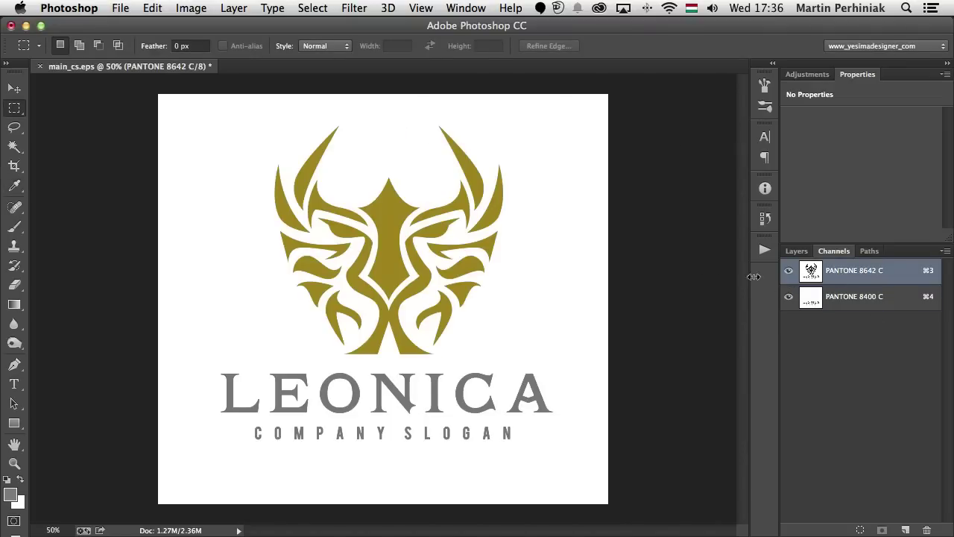
click(789, 298)
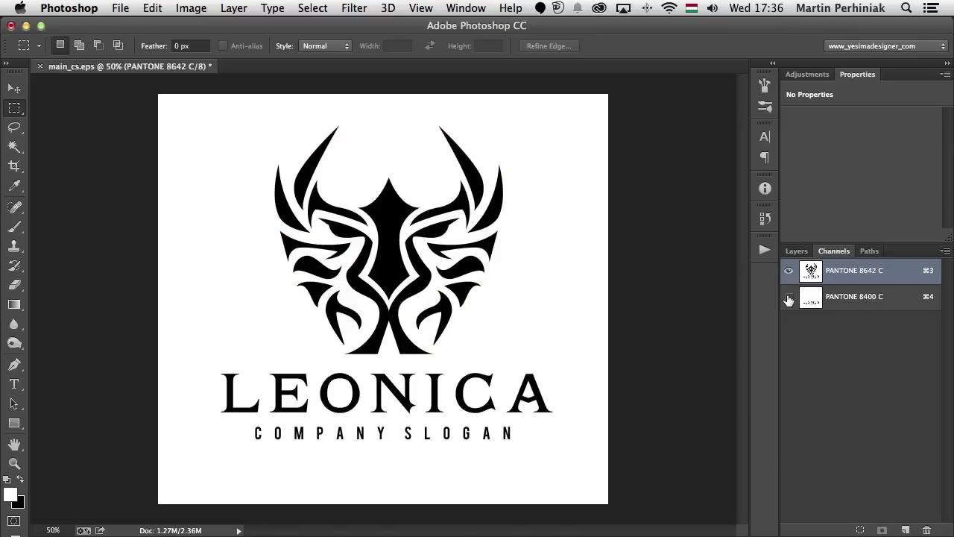
click(789, 298)
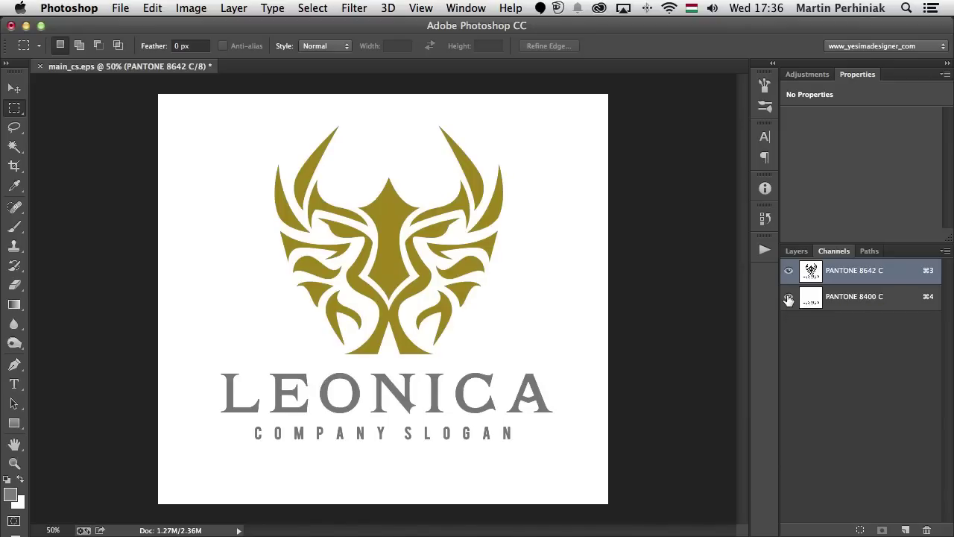
click(191, 8)
mouse_move(189, 28)
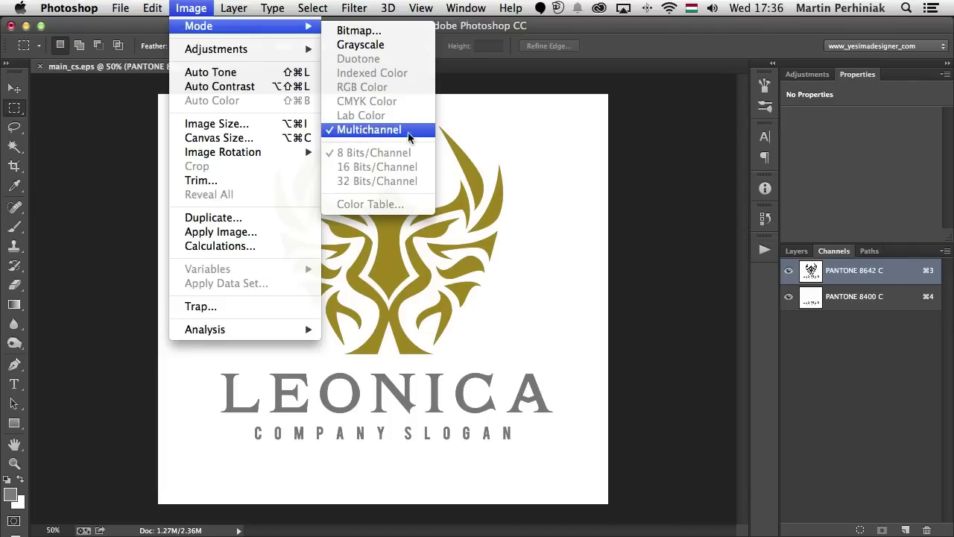
click(857, 366)
Set the channel thumbnails to the largest size.
click(895, 297)
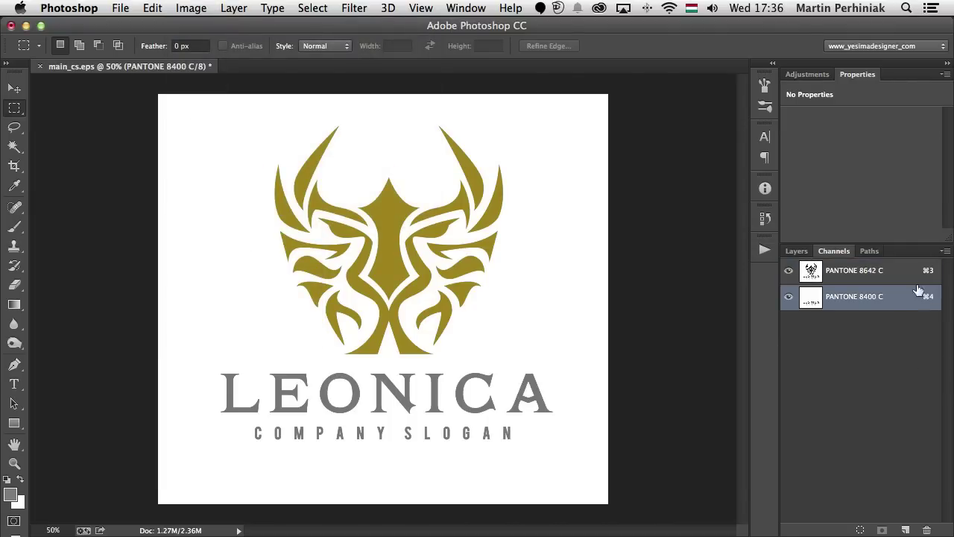
click(944, 252)
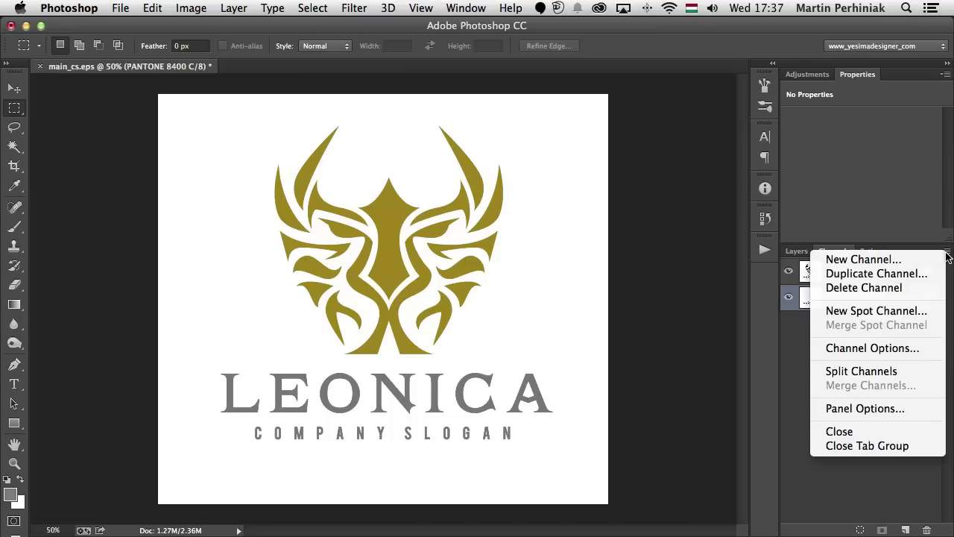
click(898, 408)
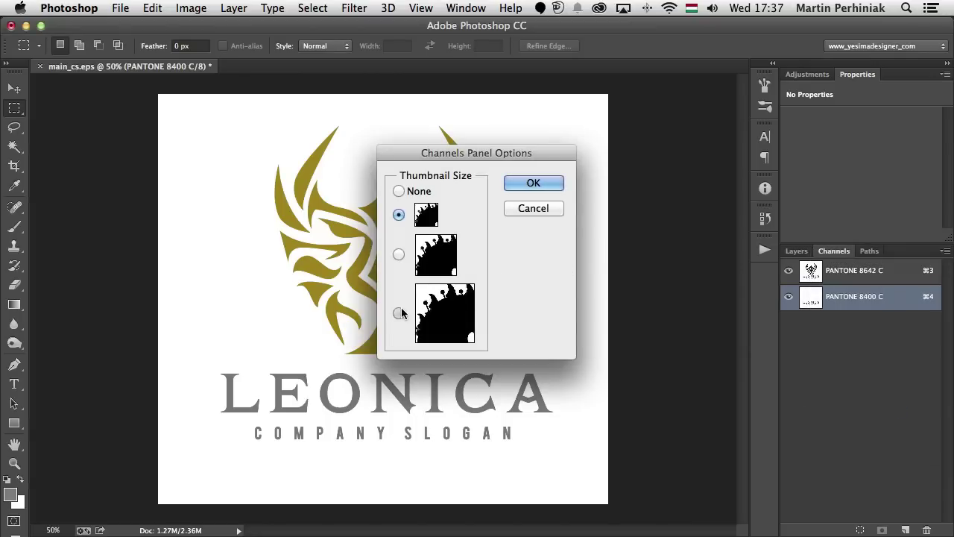
click(400, 313)
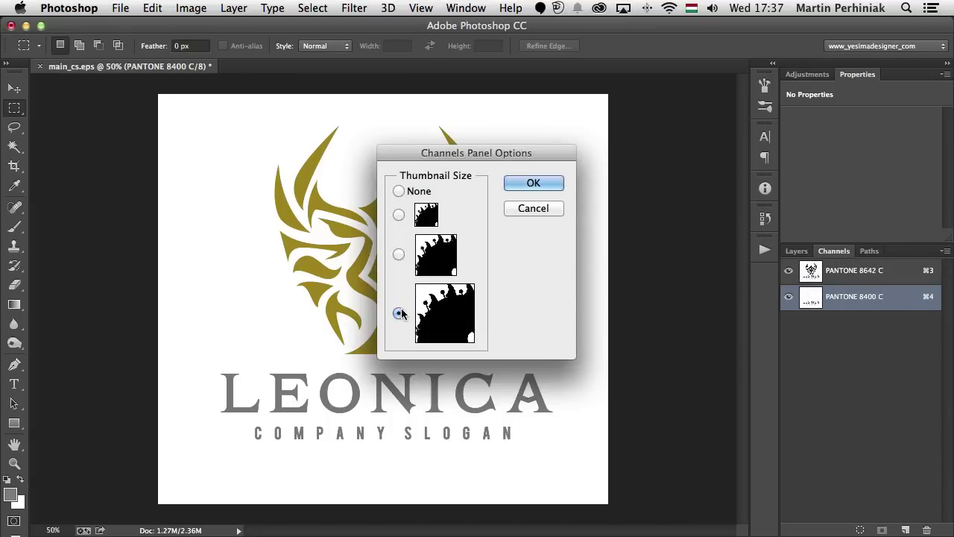
click(534, 184)
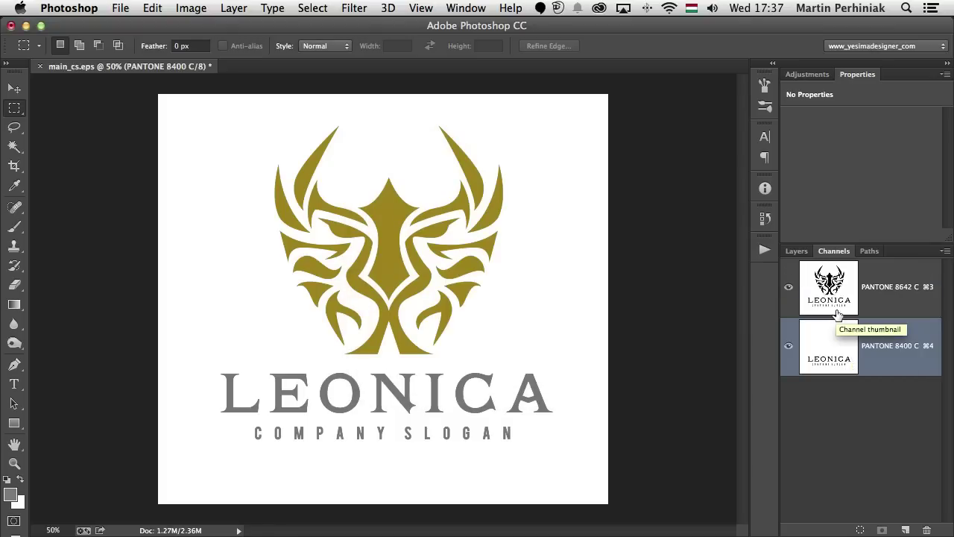
Fill a rectangular area around the LEONICA name and slogan with white at 100% opacity in the PANTONE 8642 C channel, and deselect.
click(835, 306)
drag(777, 306, 705, 307)
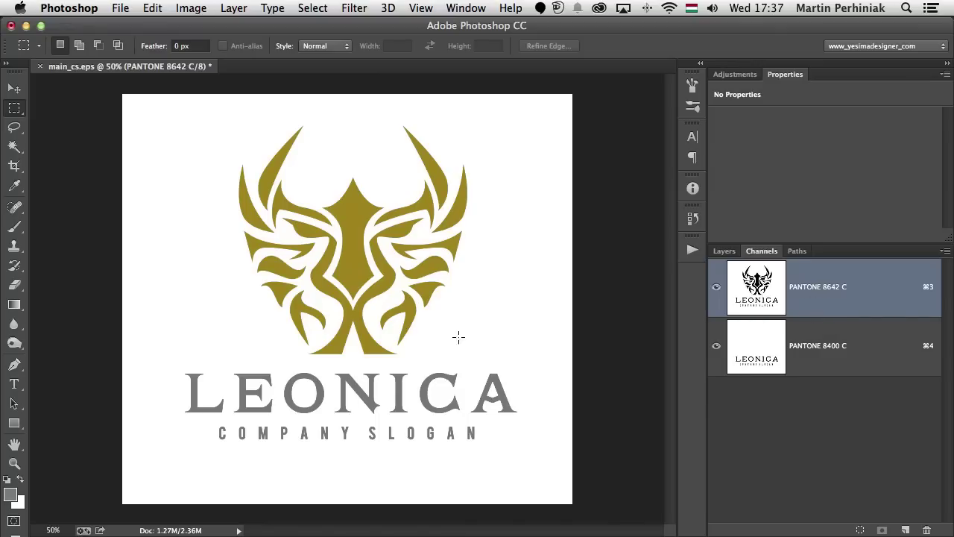
drag(529, 447, 157, 363)
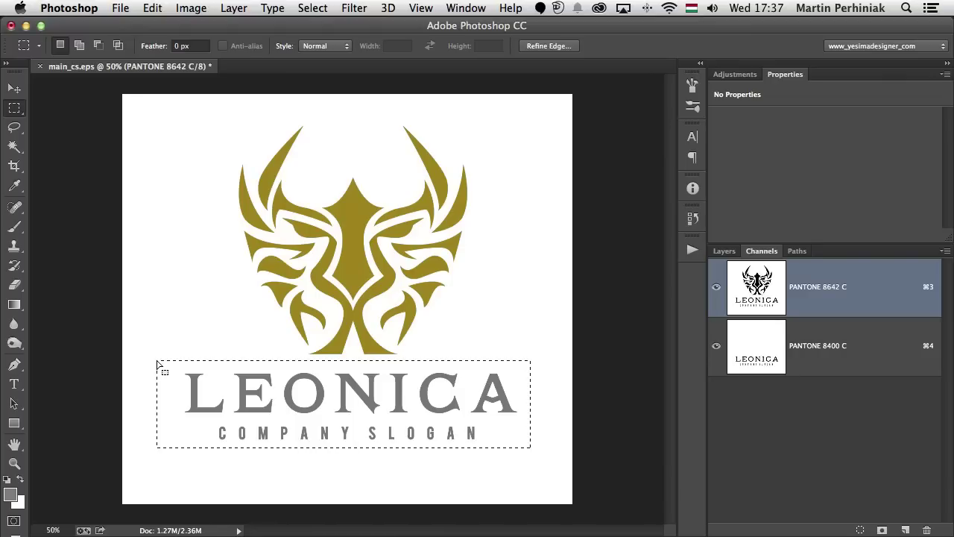
click(153, 8)
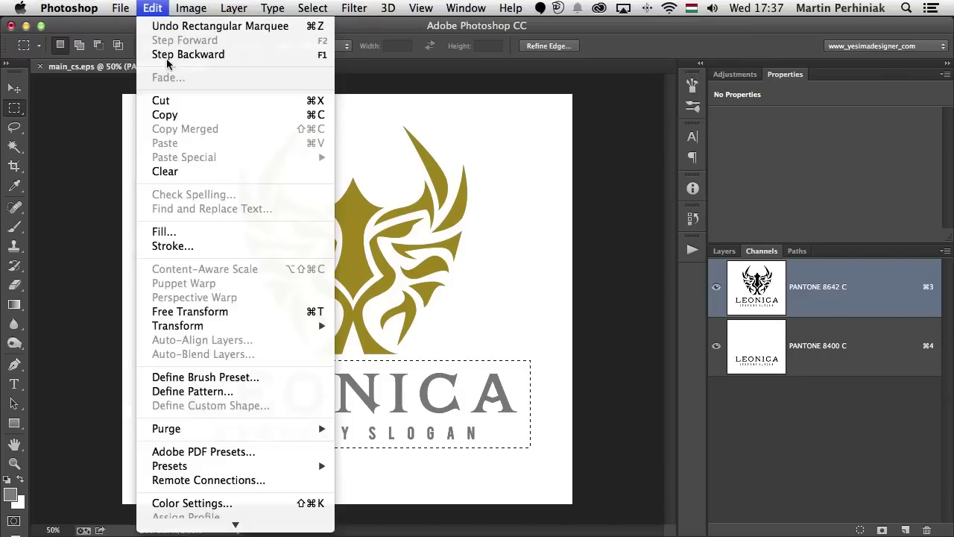
click(199, 234)
click(287, 138)
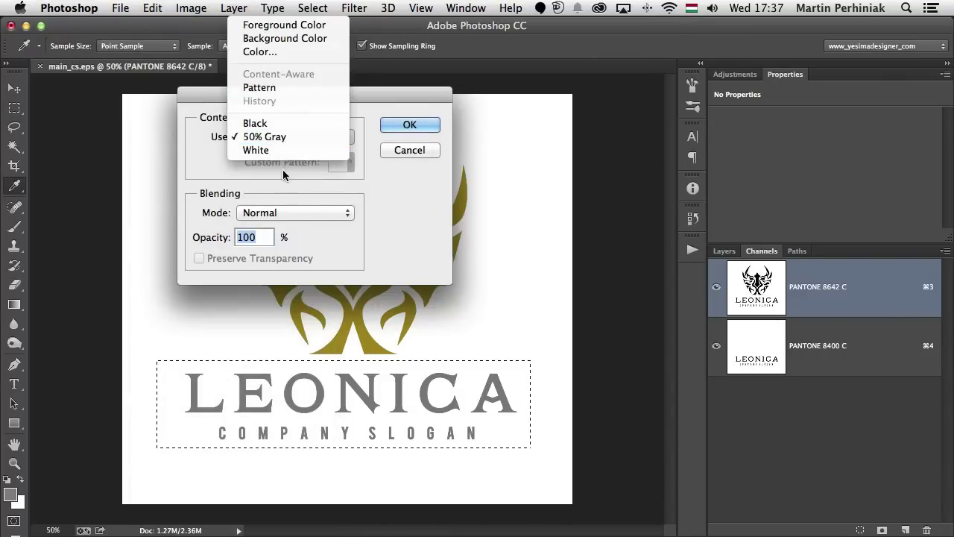
click(283, 149)
click(408, 127)
key(m)
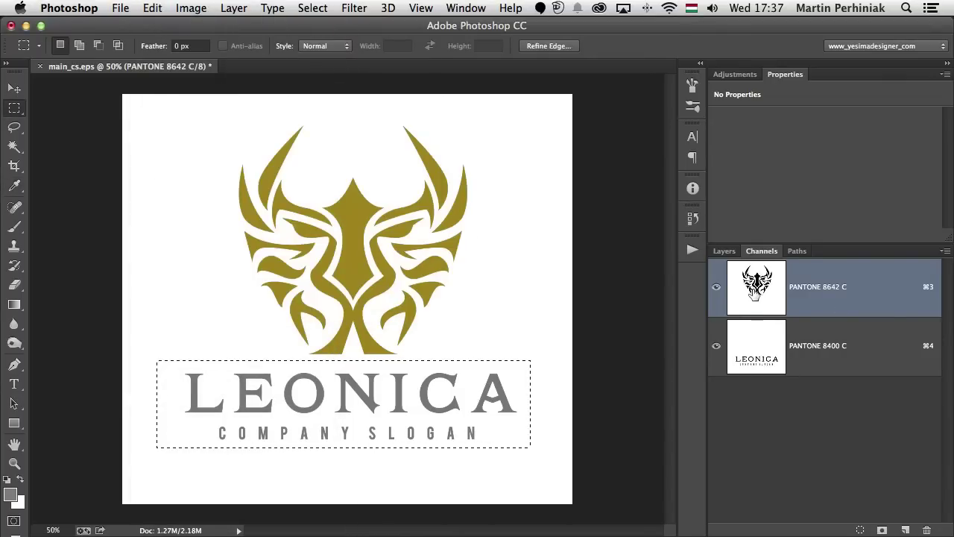
key(ctrl+d)
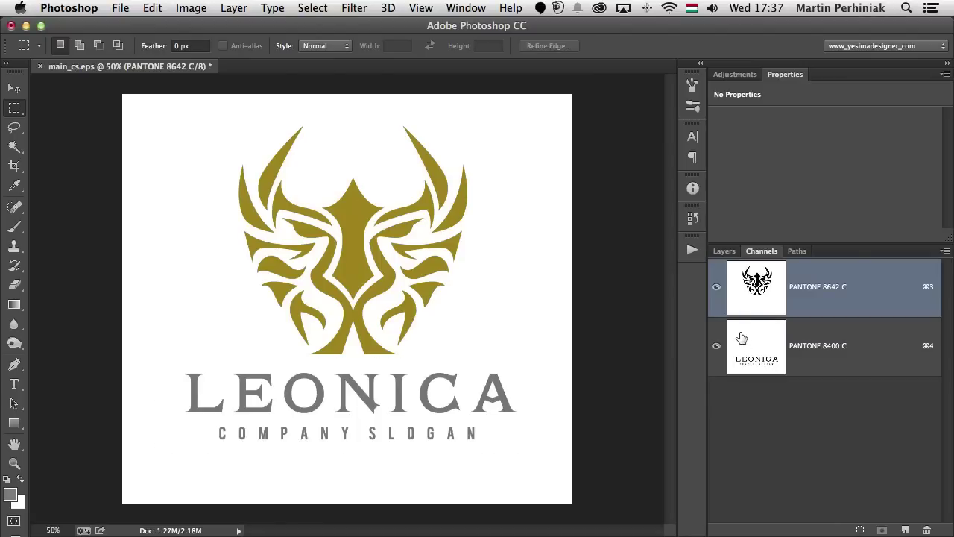
Hide and show the PANTONE 8642 C and PANTONE 8400 C channels in turn to inspect each ink's artwork.
click(717, 287)
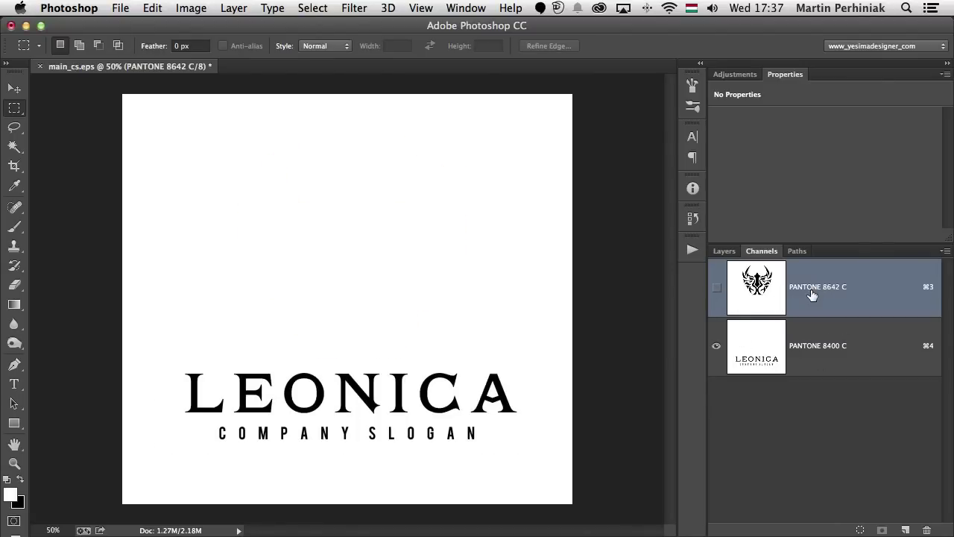
click(716, 288)
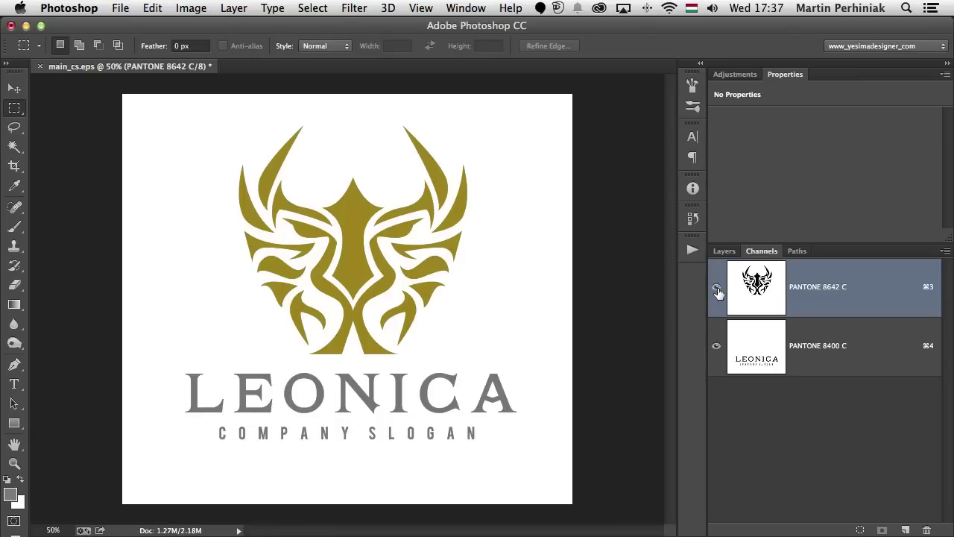
click(717, 349)
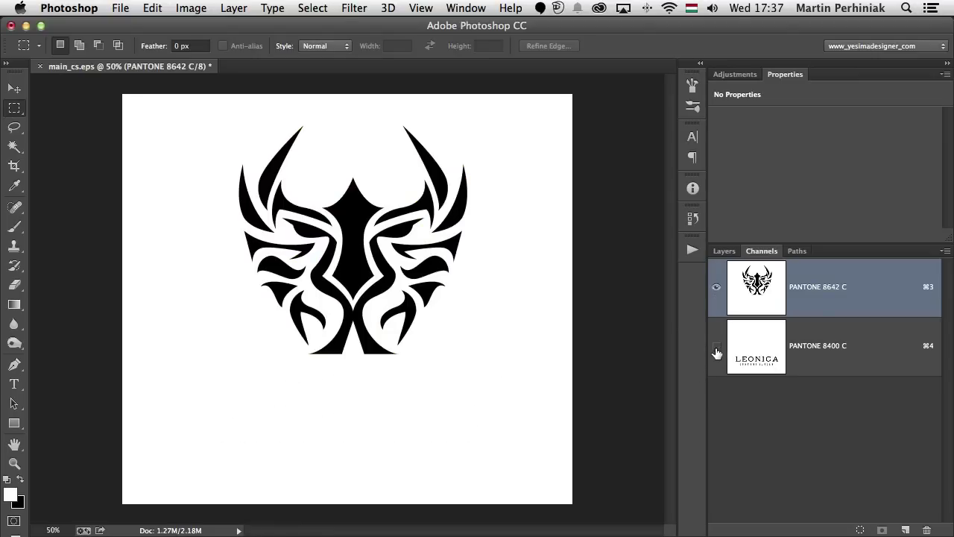
click(717, 348)
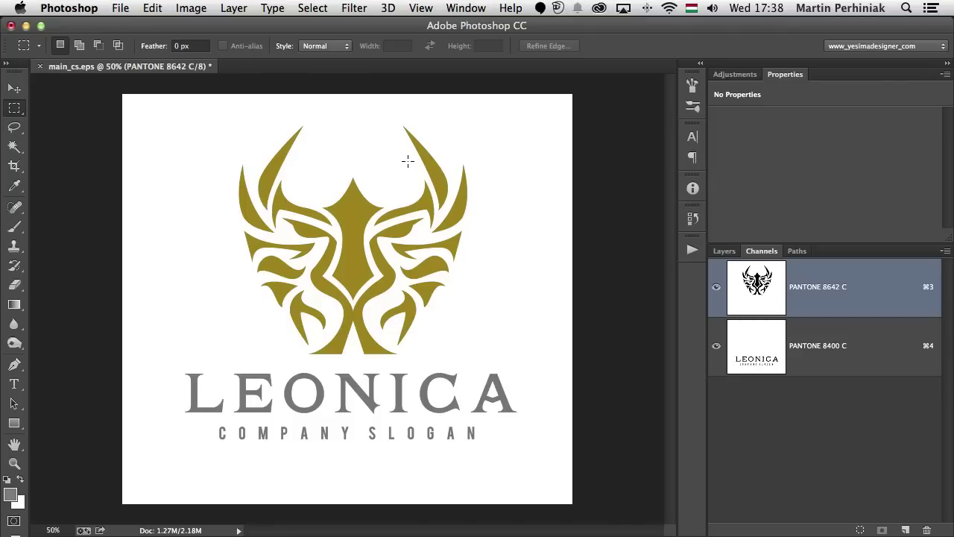
Start saving a separate version of the logo document in Photoshop DCS 2.0 format with spot colors included.
click(121, 10)
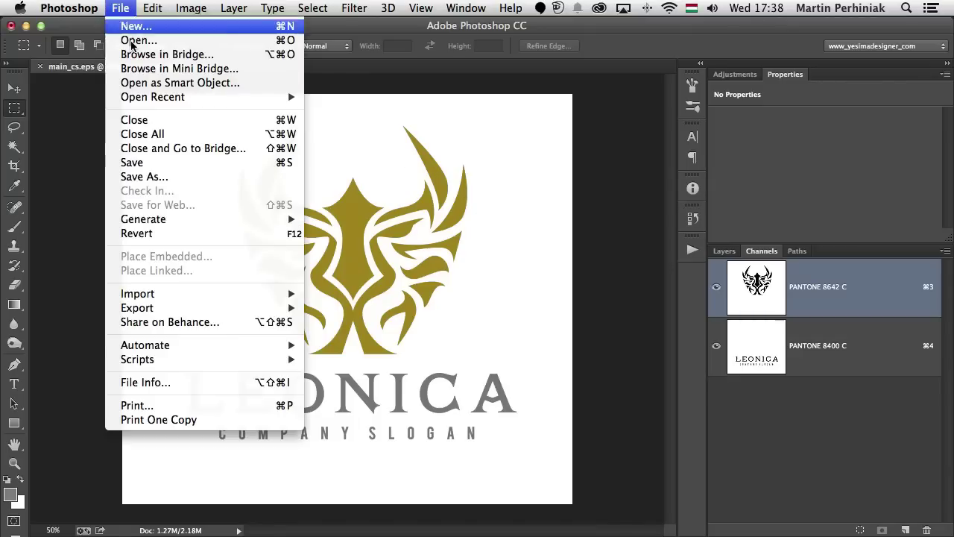
click(166, 177)
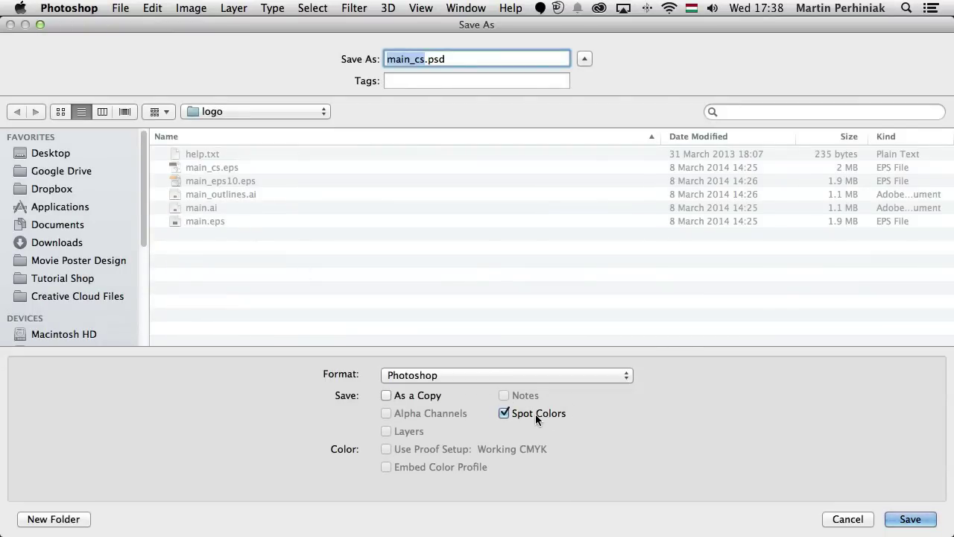
click(462, 378)
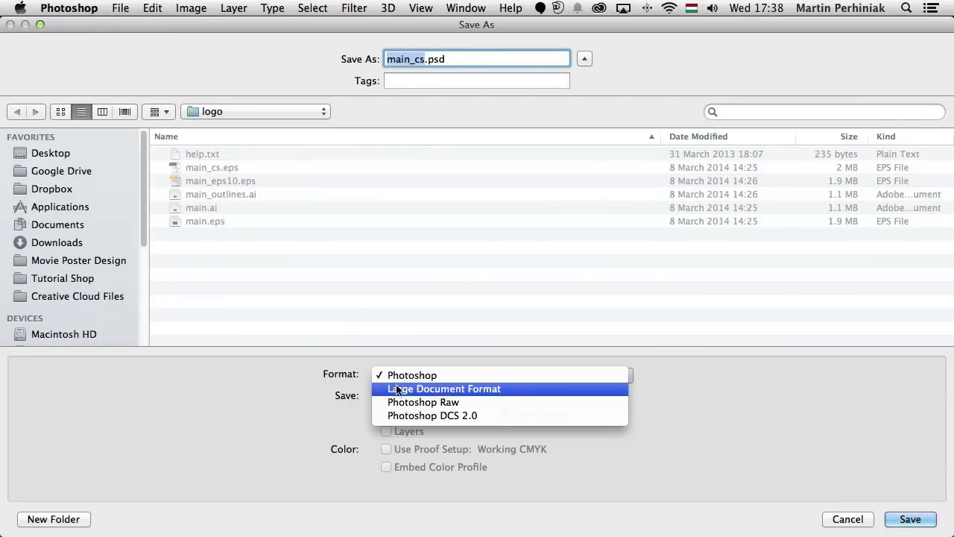
click(481, 418)
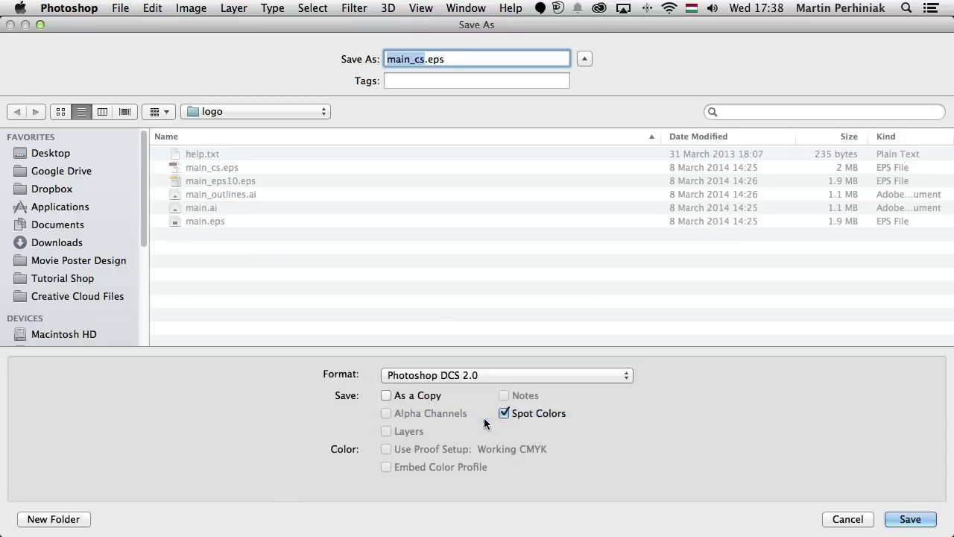
Try the Large Document Format and Photoshop Raw options as the save format, and return to Photoshop DCS 2.0.
click(433, 375)
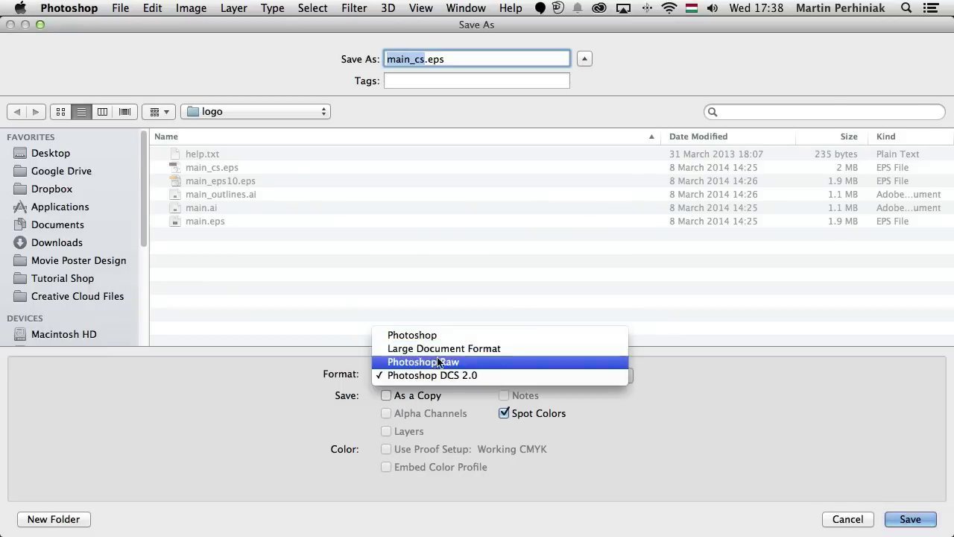
click(452, 349)
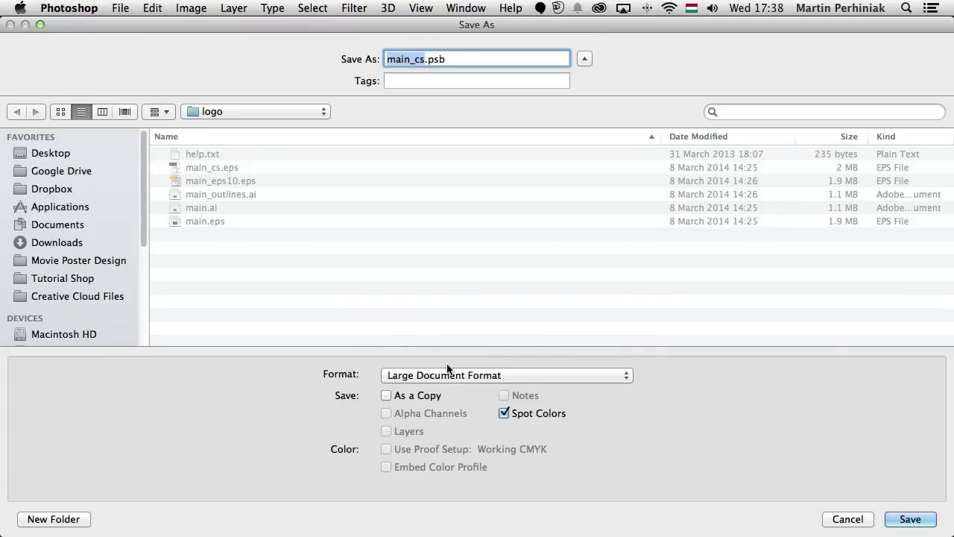
click(445, 377)
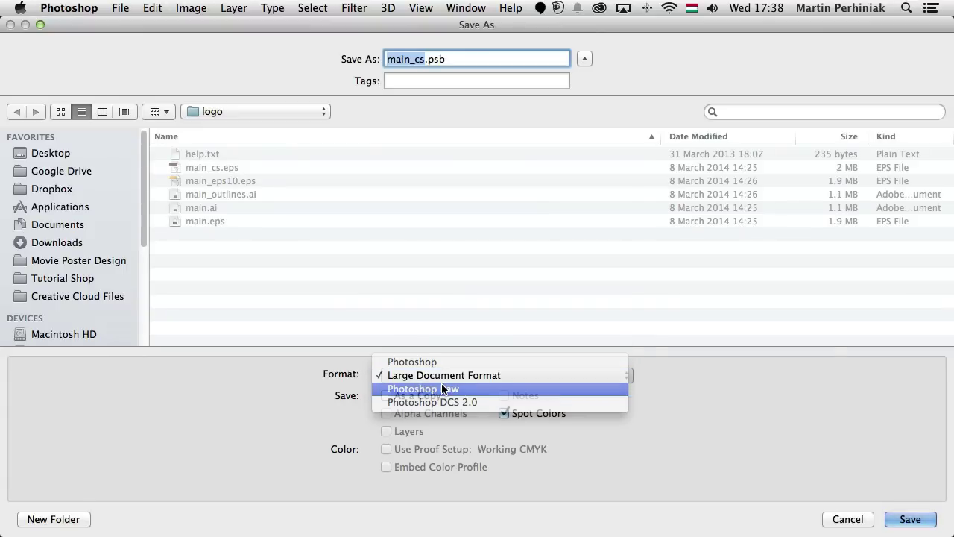
click(441, 383)
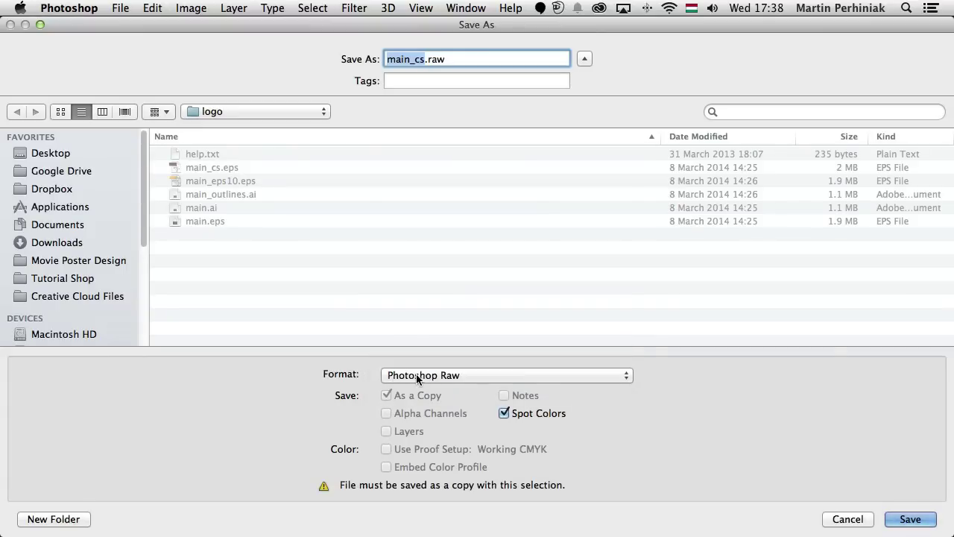
click(440, 378)
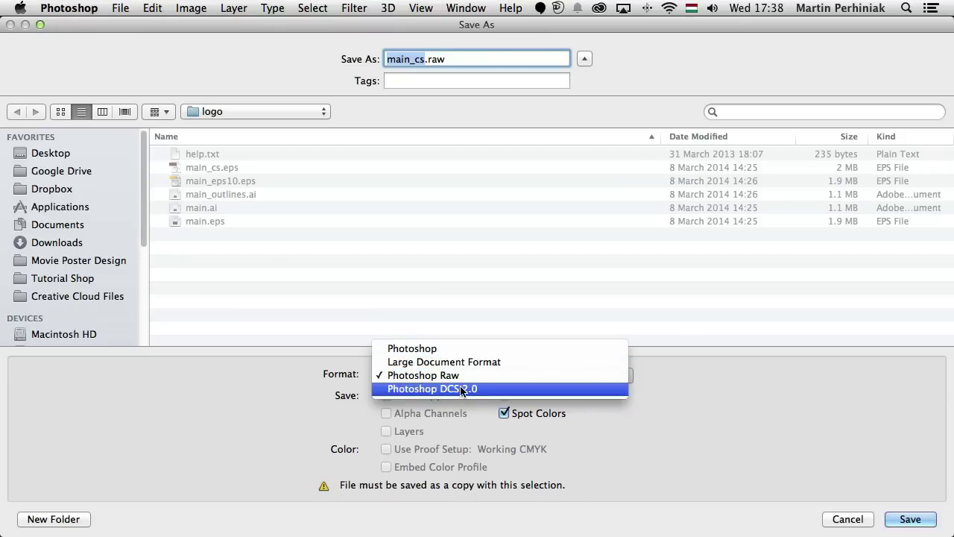
click(451, 389)
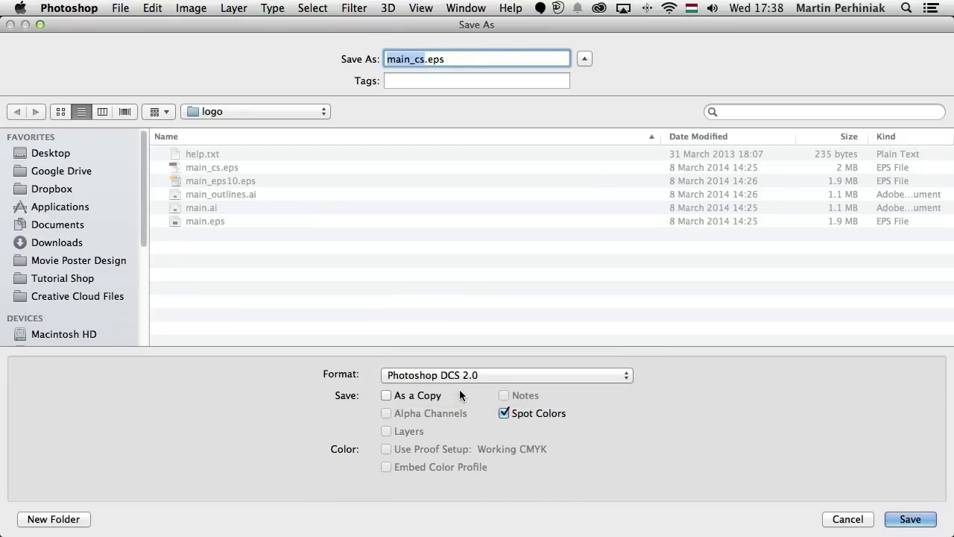